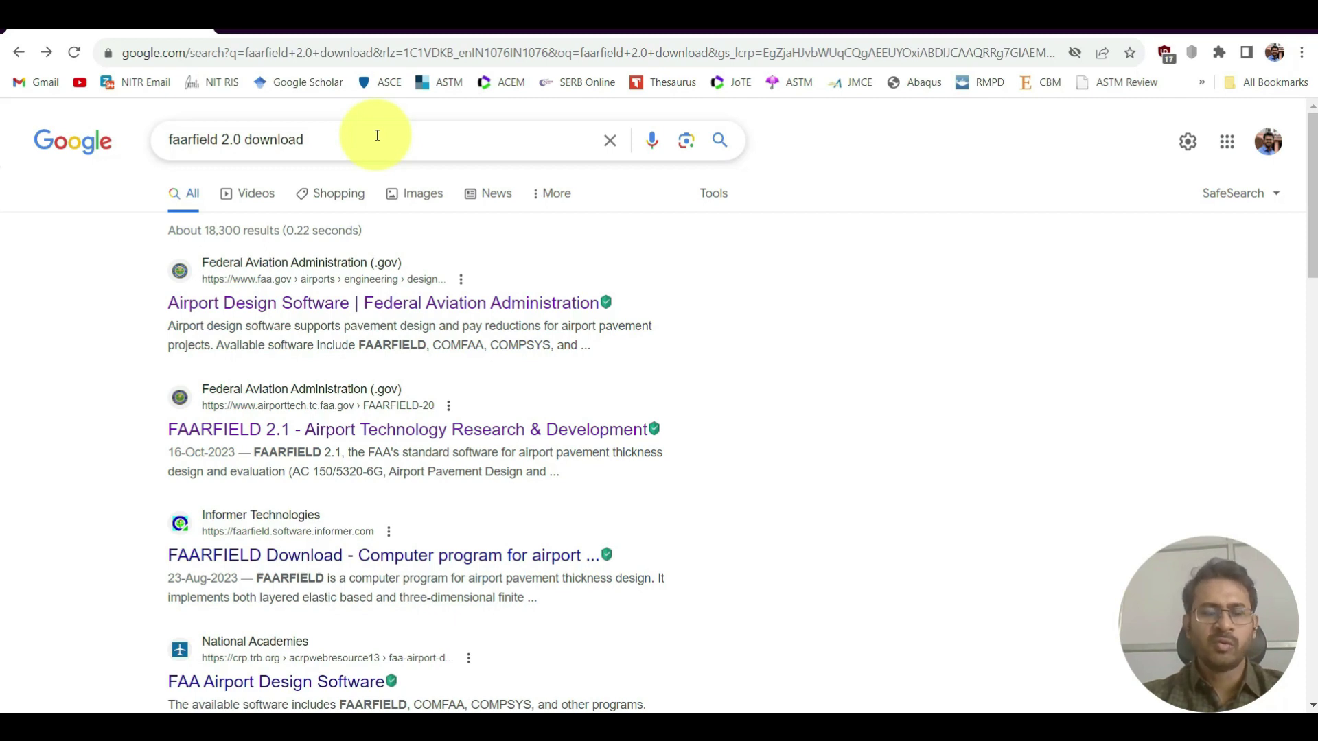
Go from the FAA Airport Design Software page to the FAARFIELD 2.0 page's Documents section.
{"action": "left_click", "coordinate": [437, 303]}
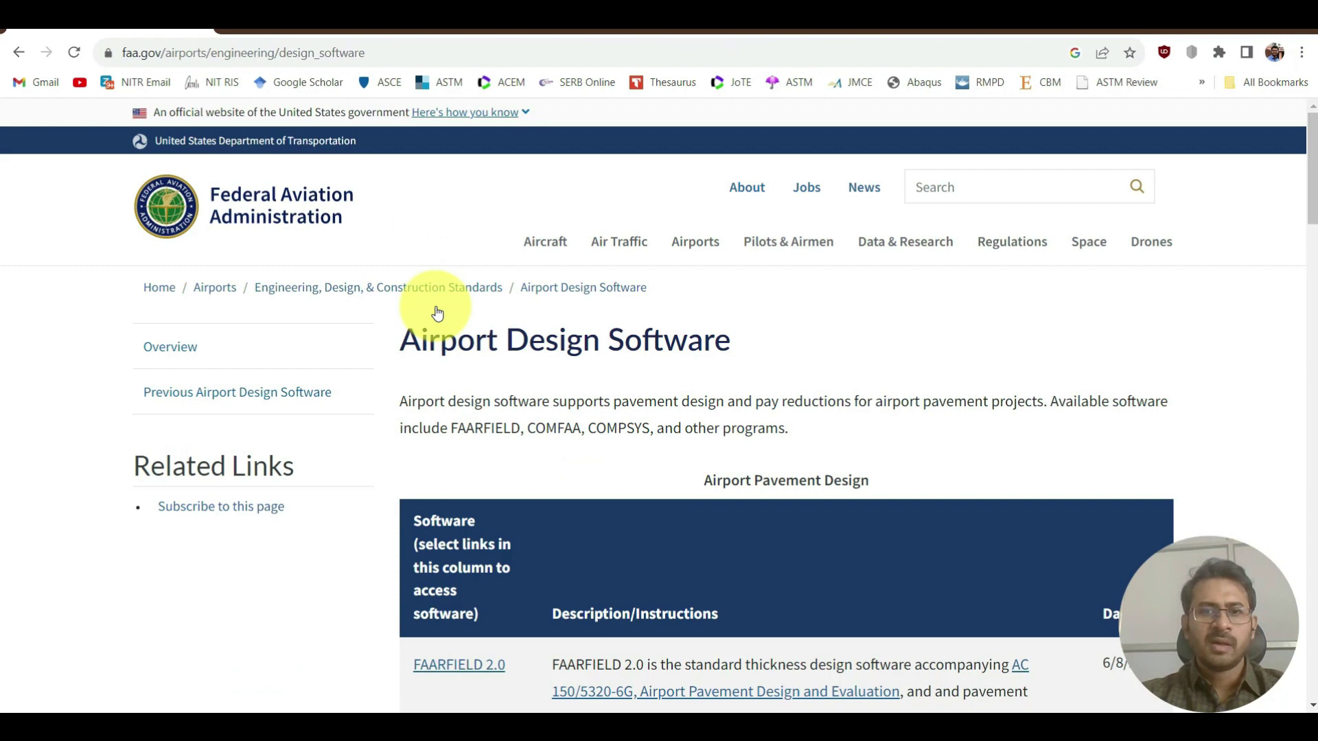
{"action": "scroll", "coordinate": [459, 312], "scroll_direction": "down", "scroll_amount": 6}
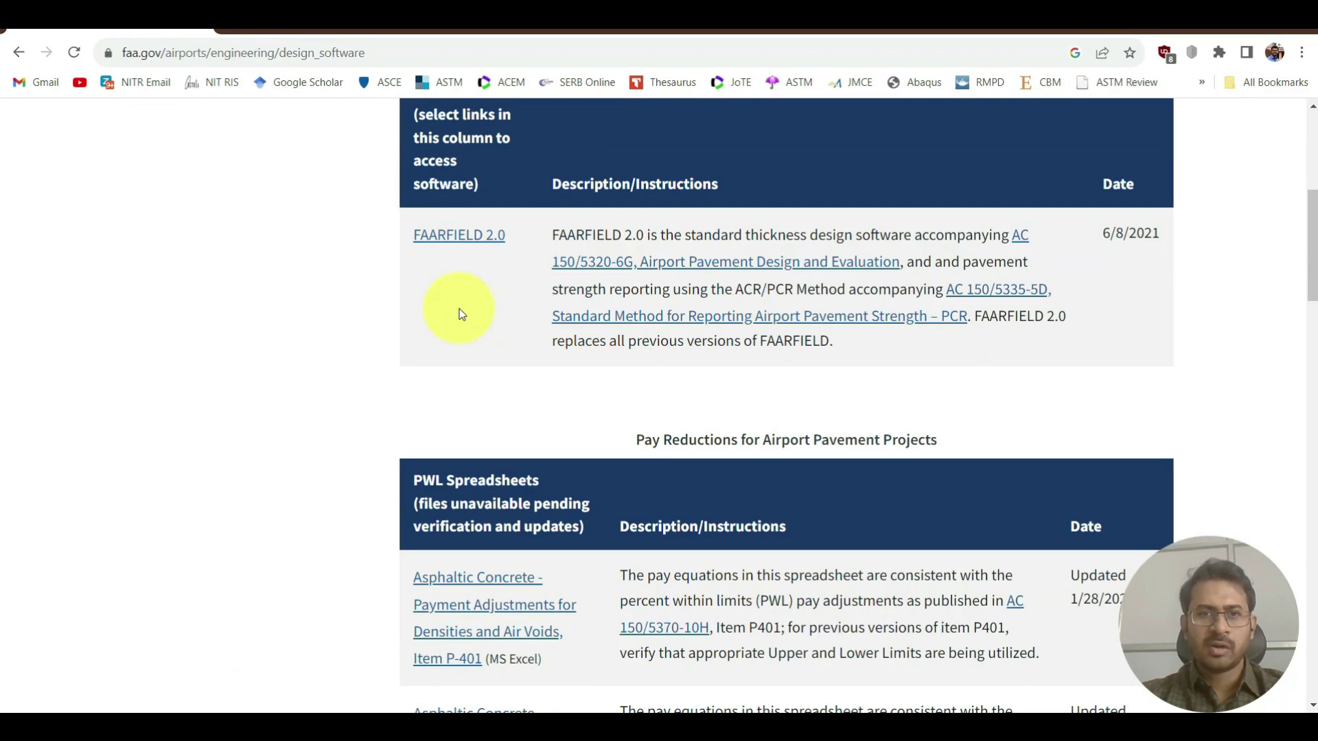
{"action": "left_click", "coordinate": [469, 238]}
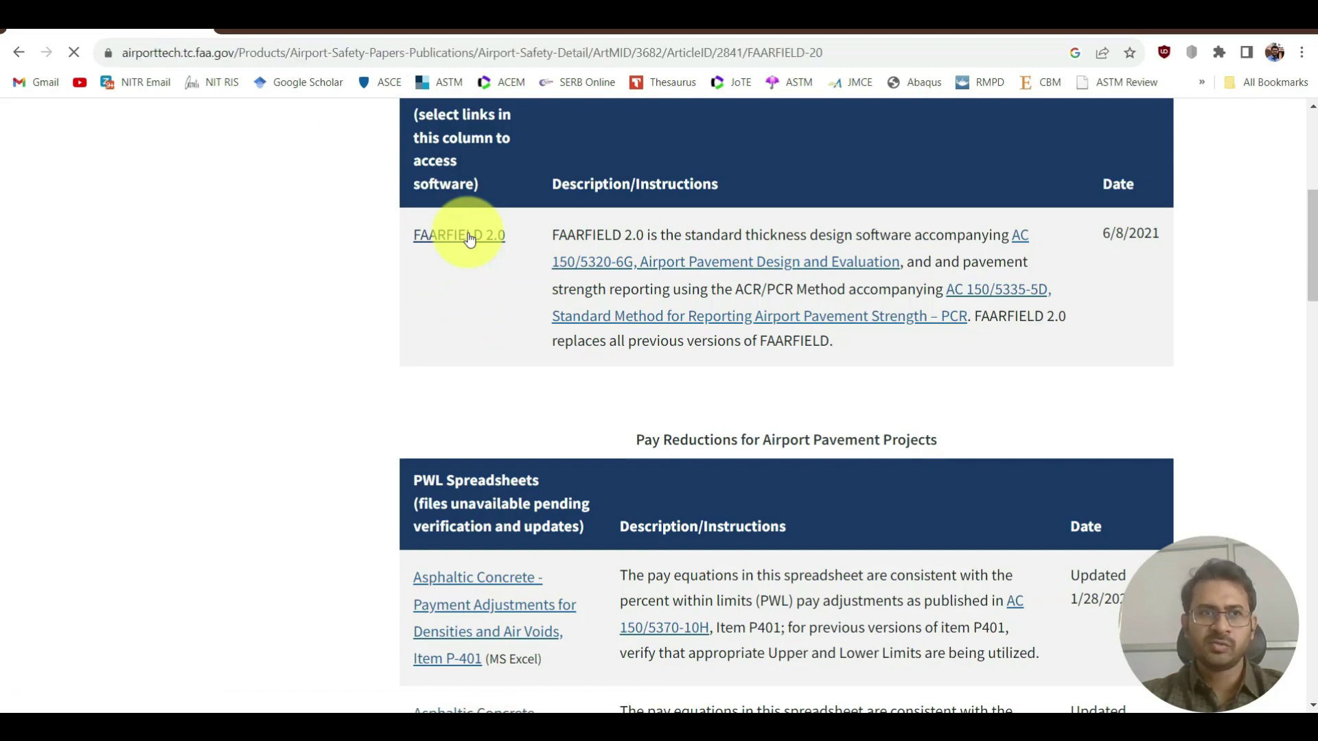
{"action": "scroll", "coordinate": [486, 280], "scroll_direction": "down", "scroll_amount": 7}
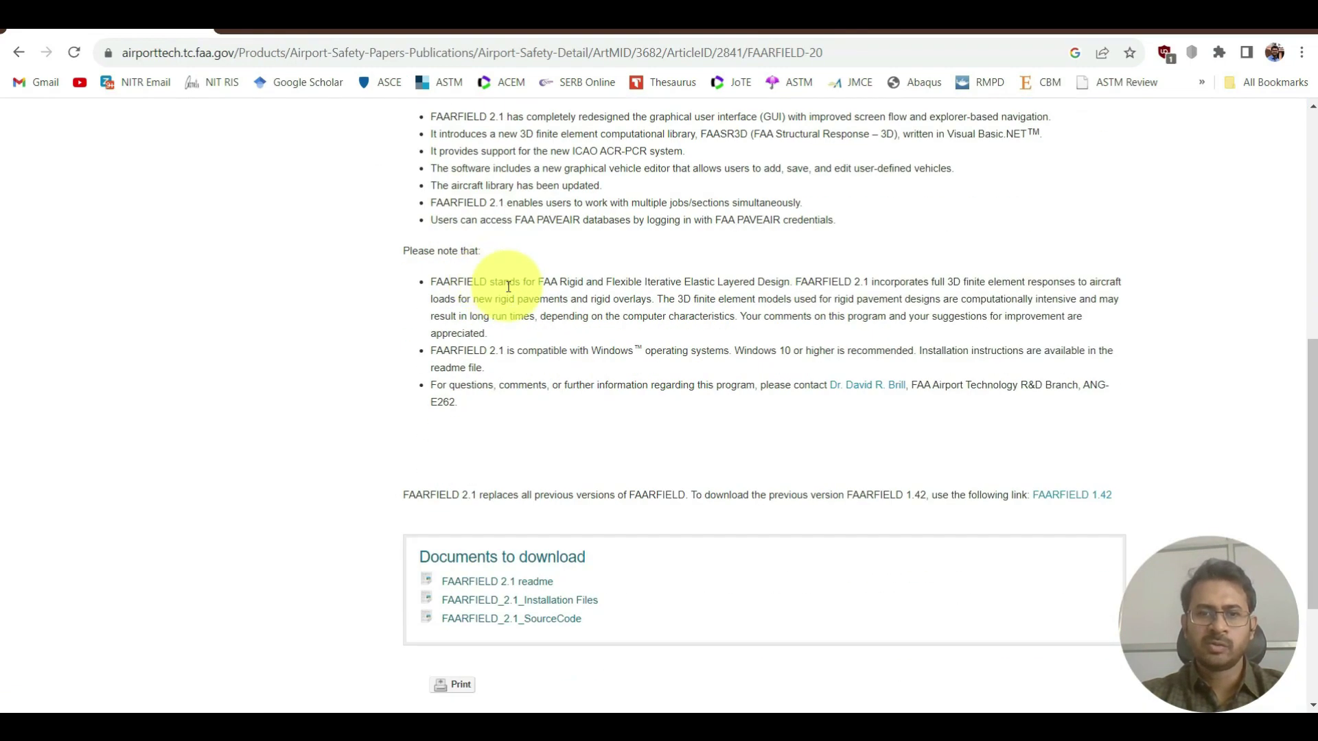
{"action": "scroll", "coordinate": [515, 298], "scroll_direction": "up", "scroll_amount": 6}
{"action": "scroll", "coordinate": [514, 295], "scroll_direction": "down", "scroll_amount": 9}
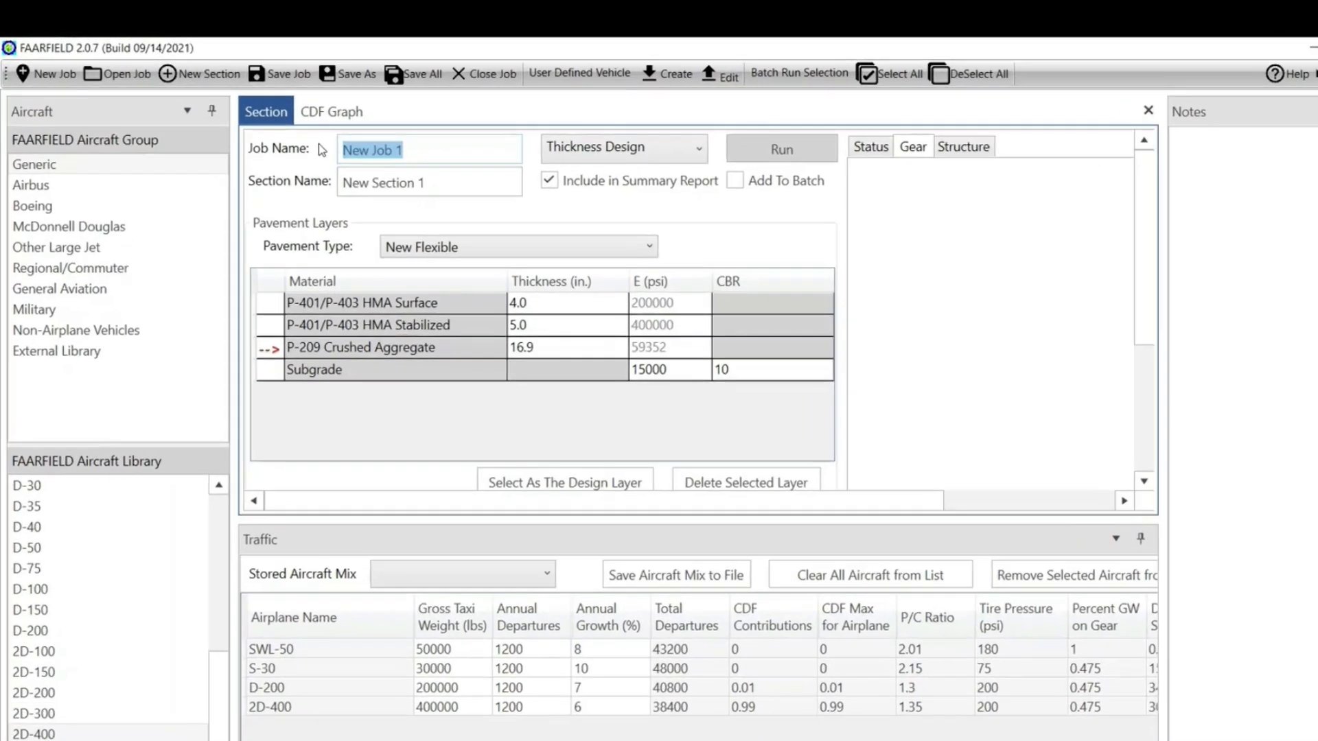
Name the job 'Design Practice for class' and keep Thickness Design as the analysis mode.
{"action": "type", "text": "Design Pra"}
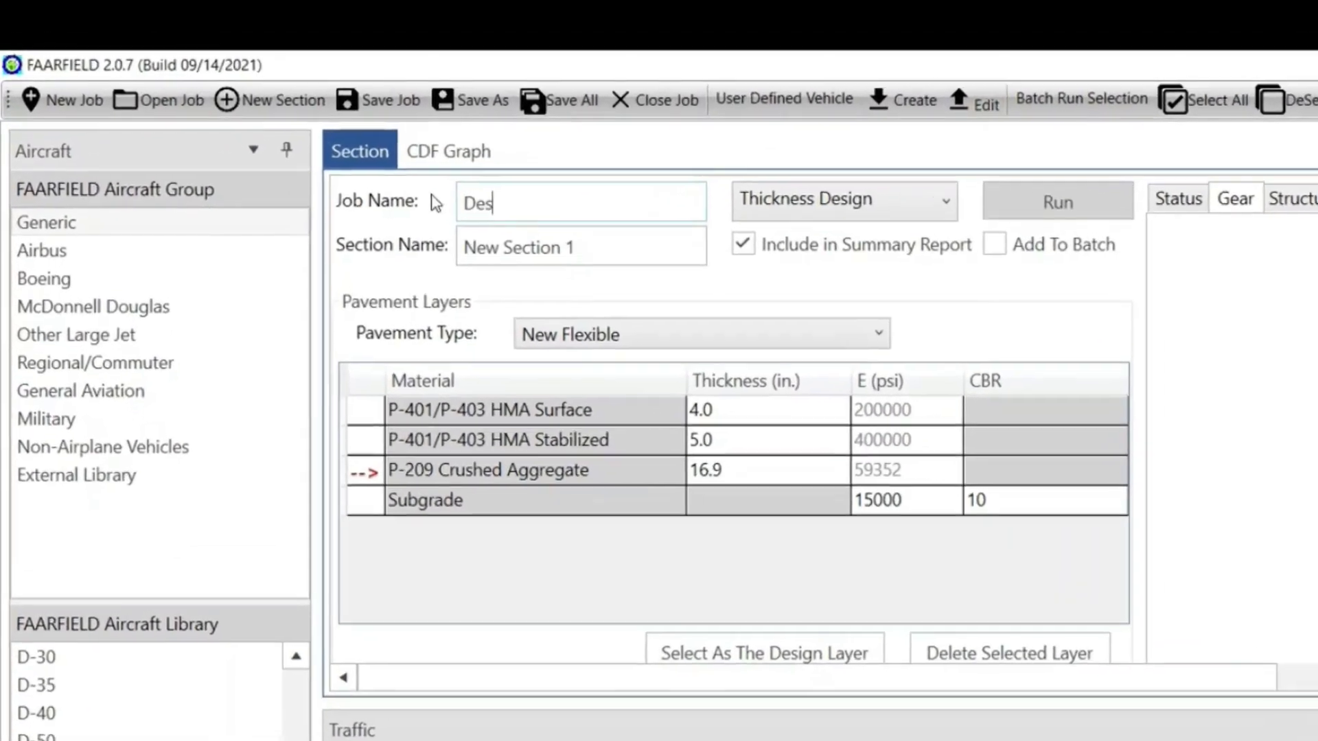
{"action": "type", "text": "ctice f"}
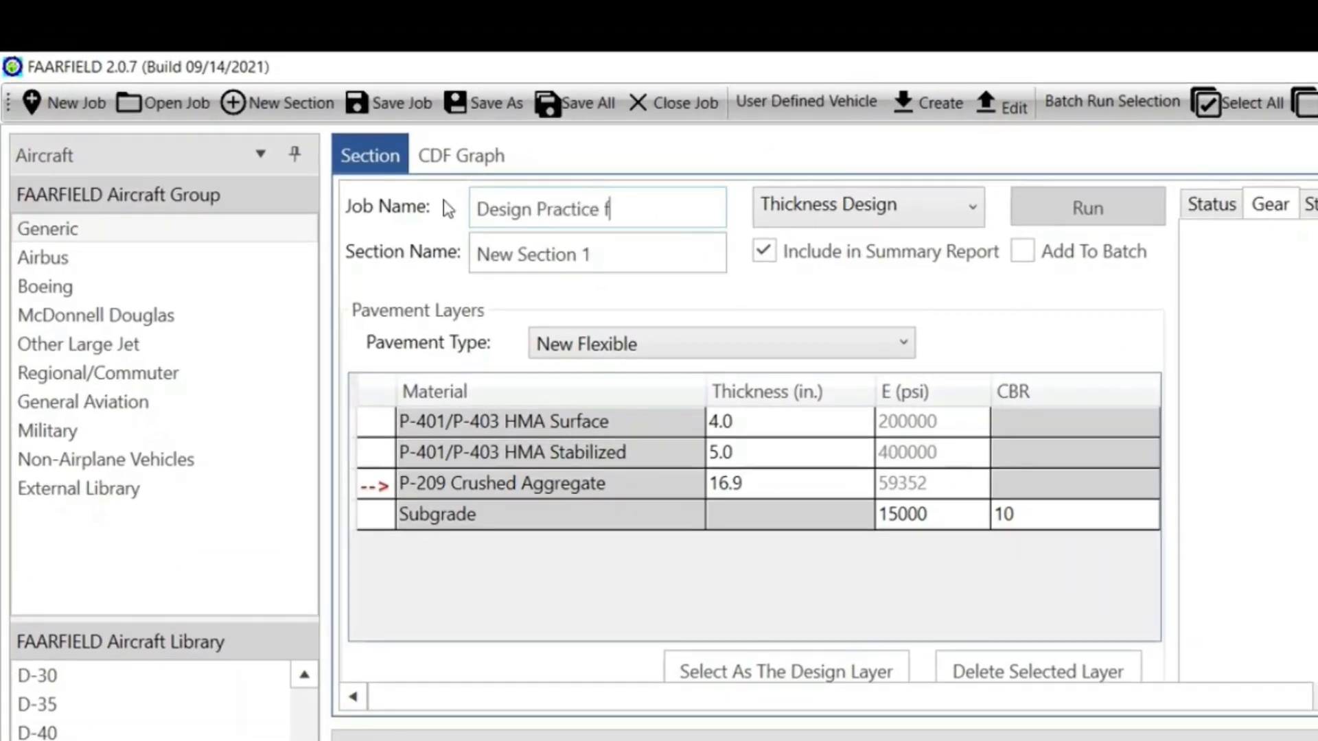
{"action": "type", "text": "or class"}
{"action": "left_click", "coordinate": [947, 210]}
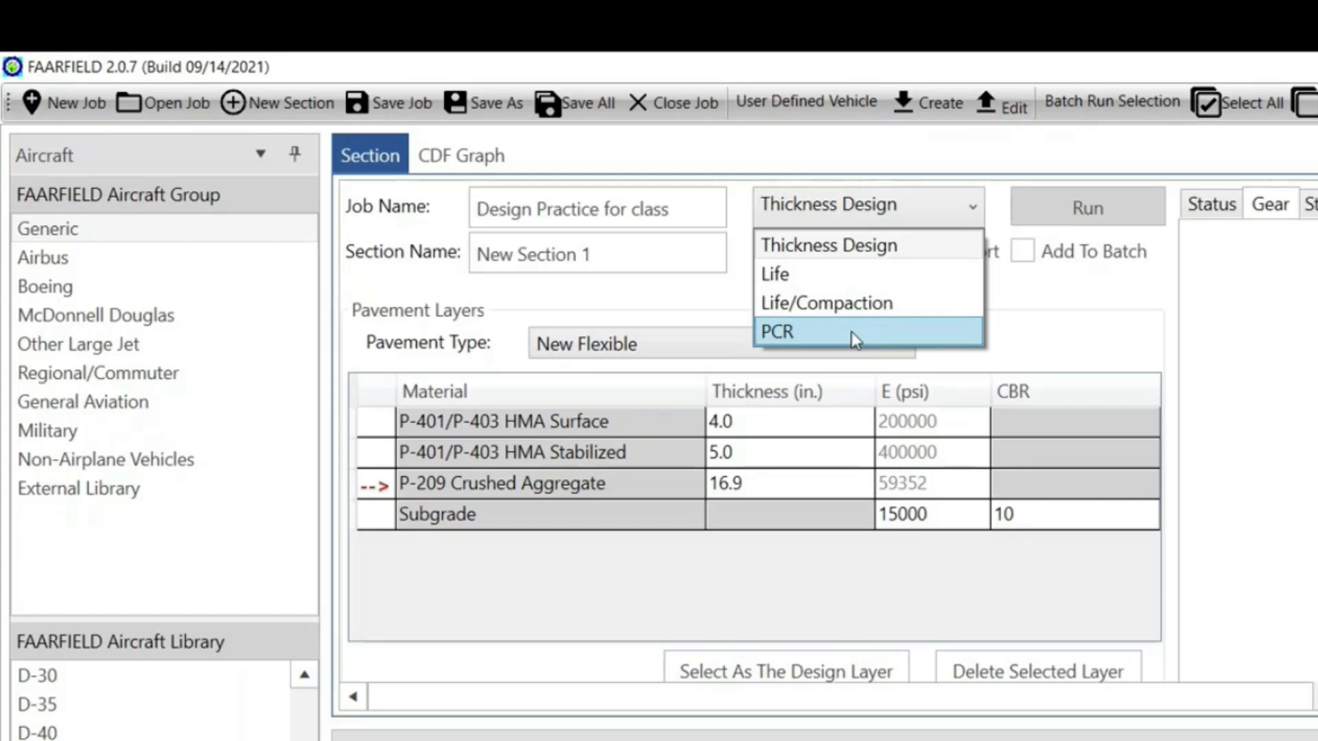
{"action": "left_click", "coordinate": [870, 247]}
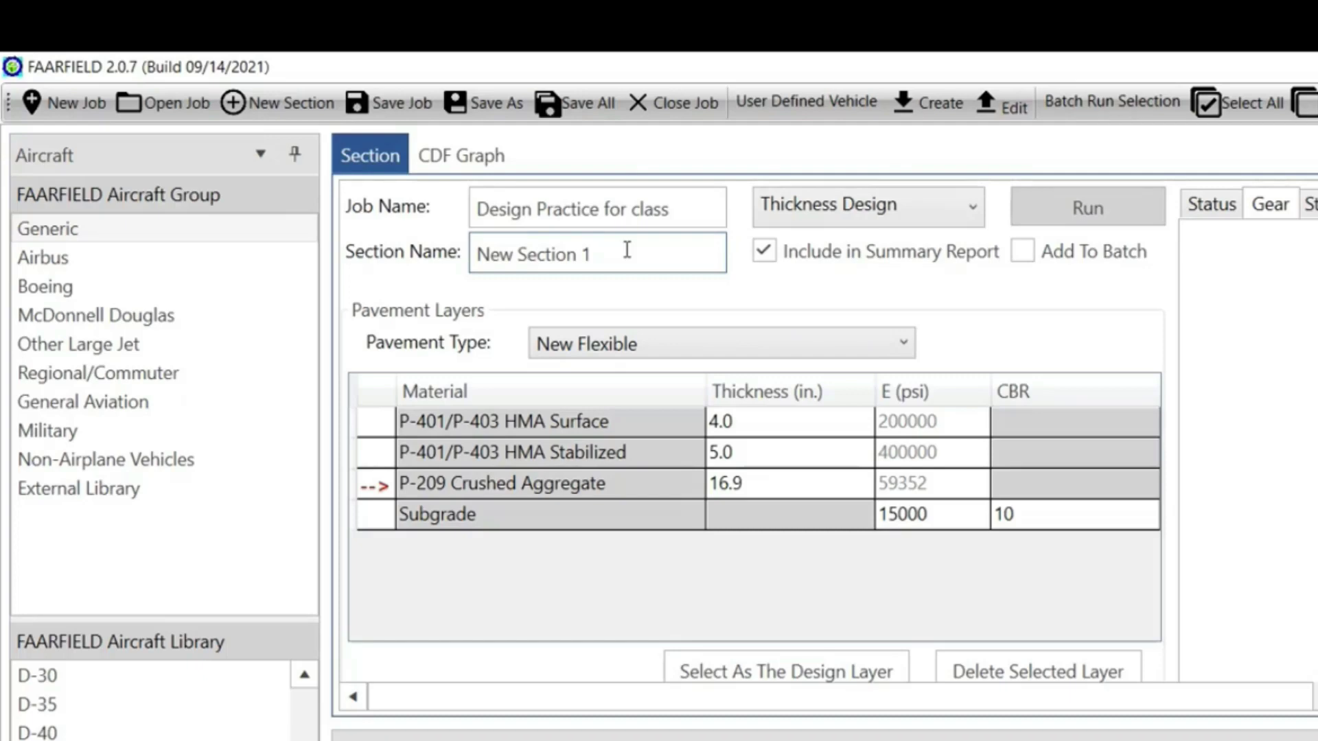
Rename the section to 'Full strength pavement' and keep New Flexible as the pavement type.
{"action": "left_click_drag", "start_coordinate": [627, 250], "coordinate": [461, 255]}
{"action": "type", "text": "Fu"}
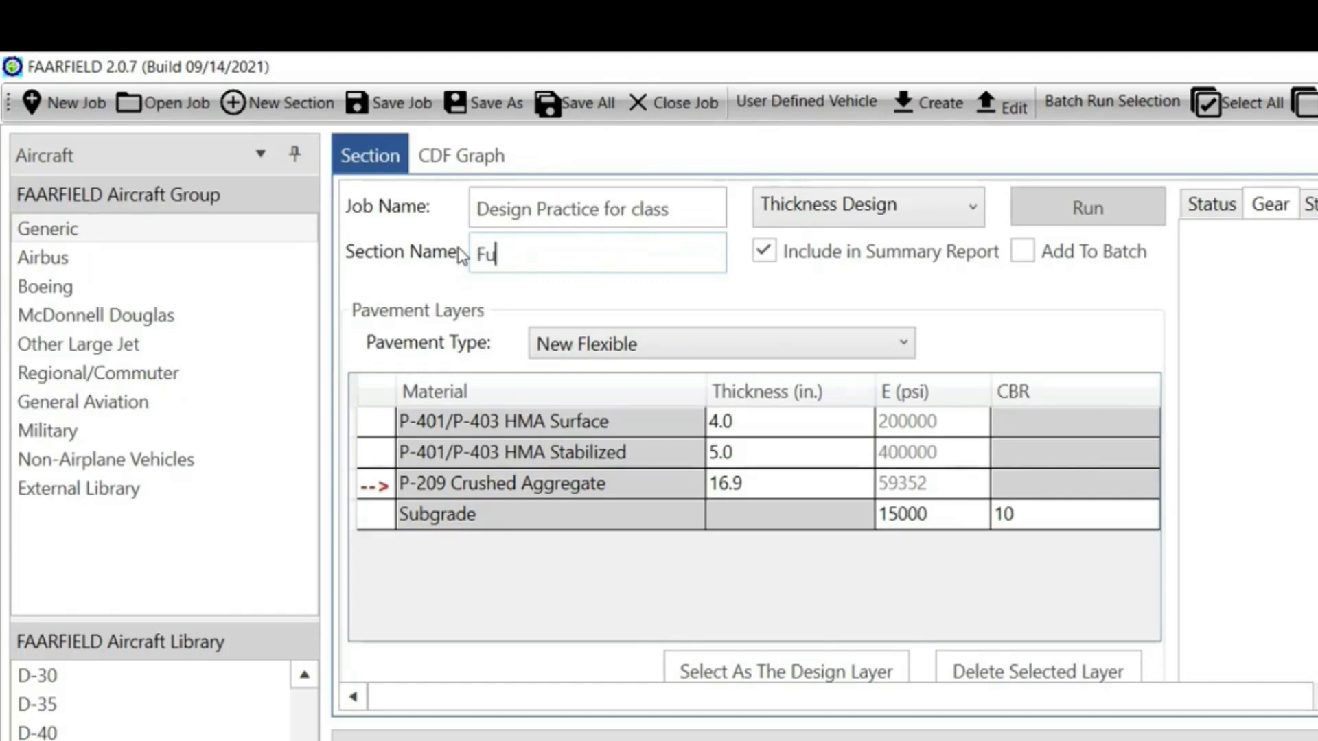
{"action": "type", "text": "ll strength pavement"}
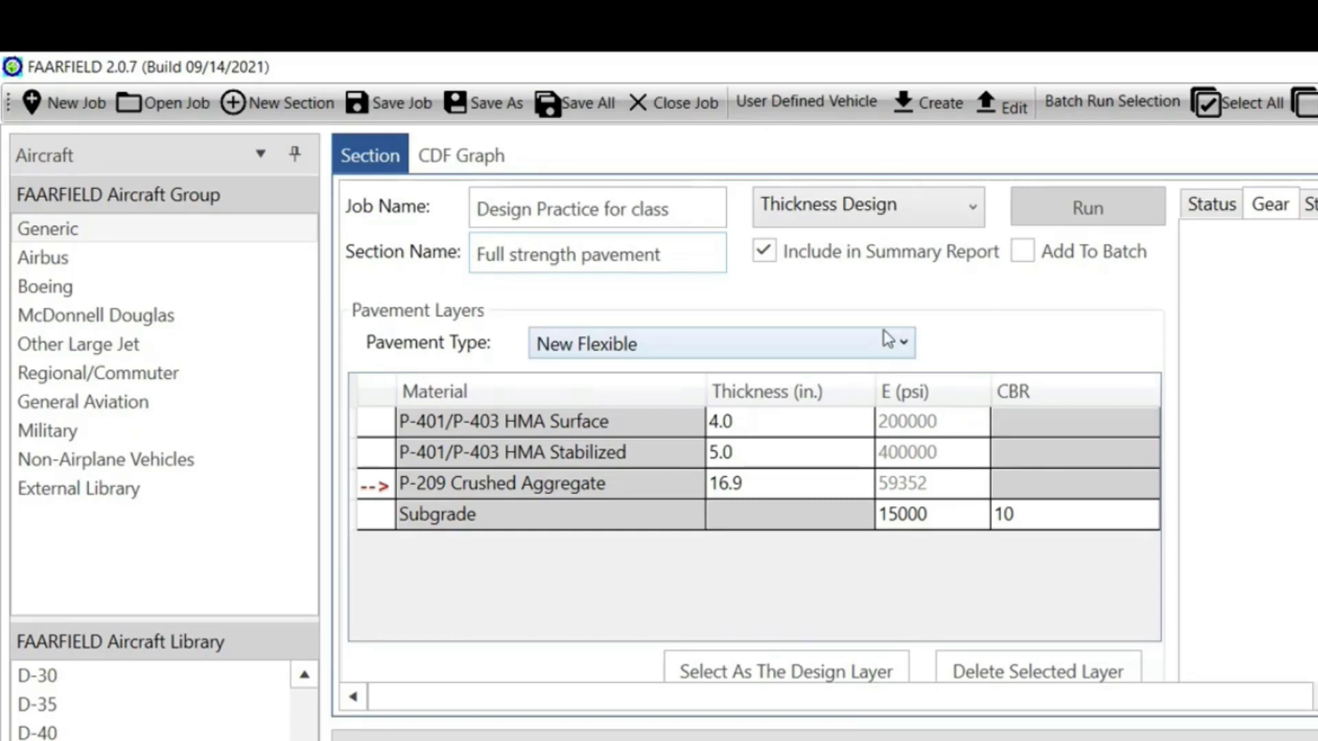
{"action": "left_click", "coordinate": [899, 343]}
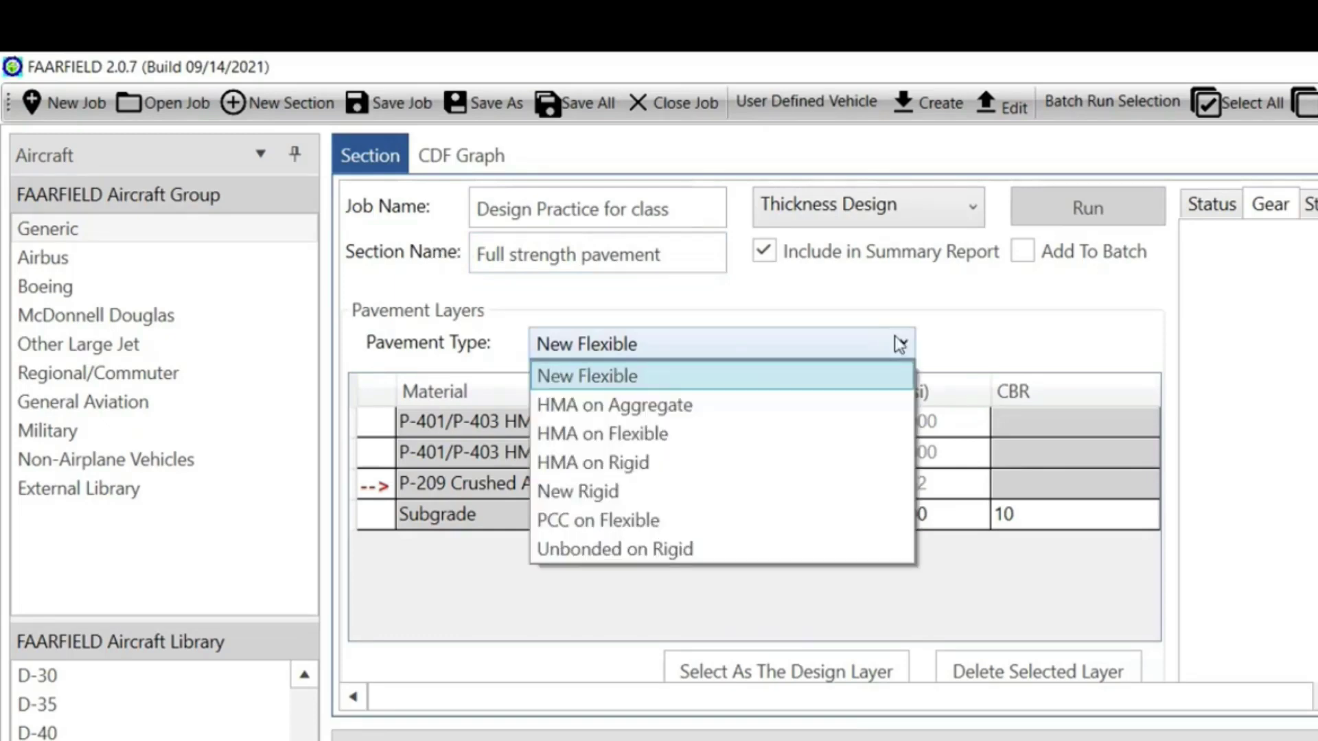
{"action": "left_click", "coordinate": [873, 305]}
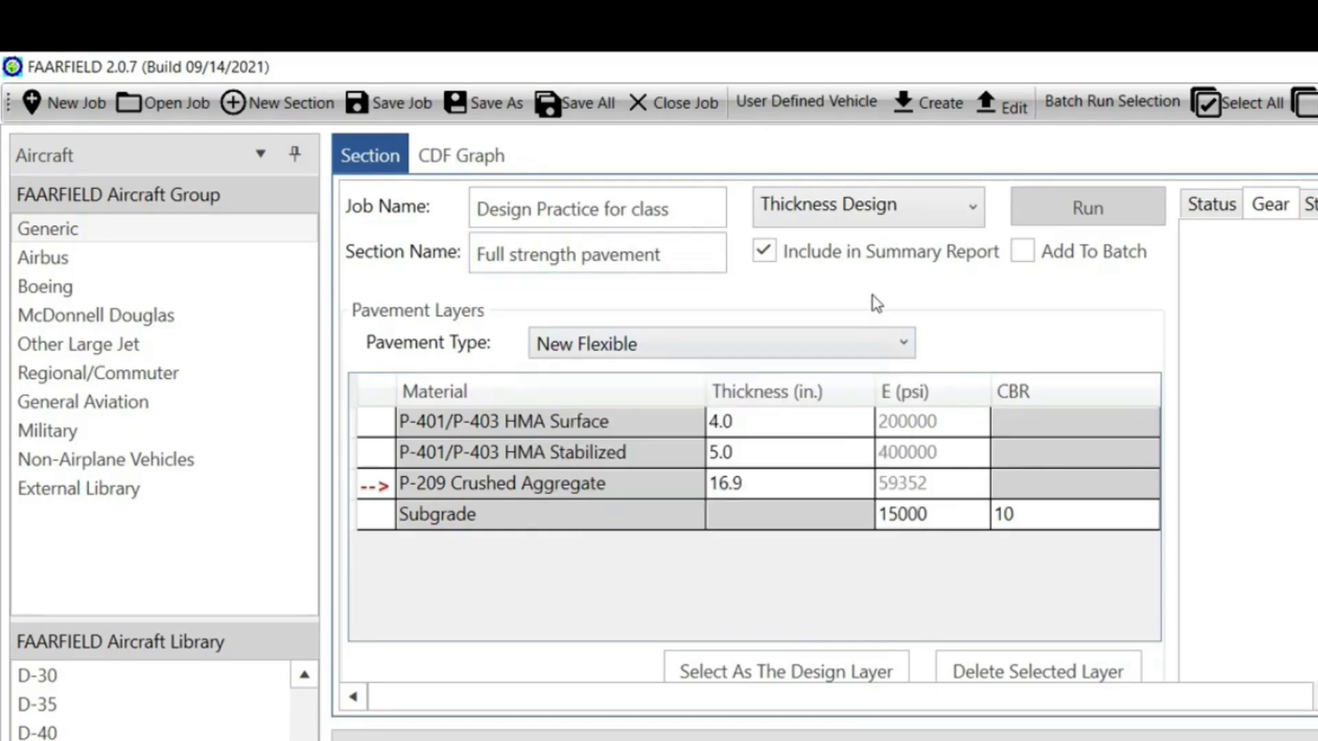
{"action": "left_click", "coordinate": [786, 343]}
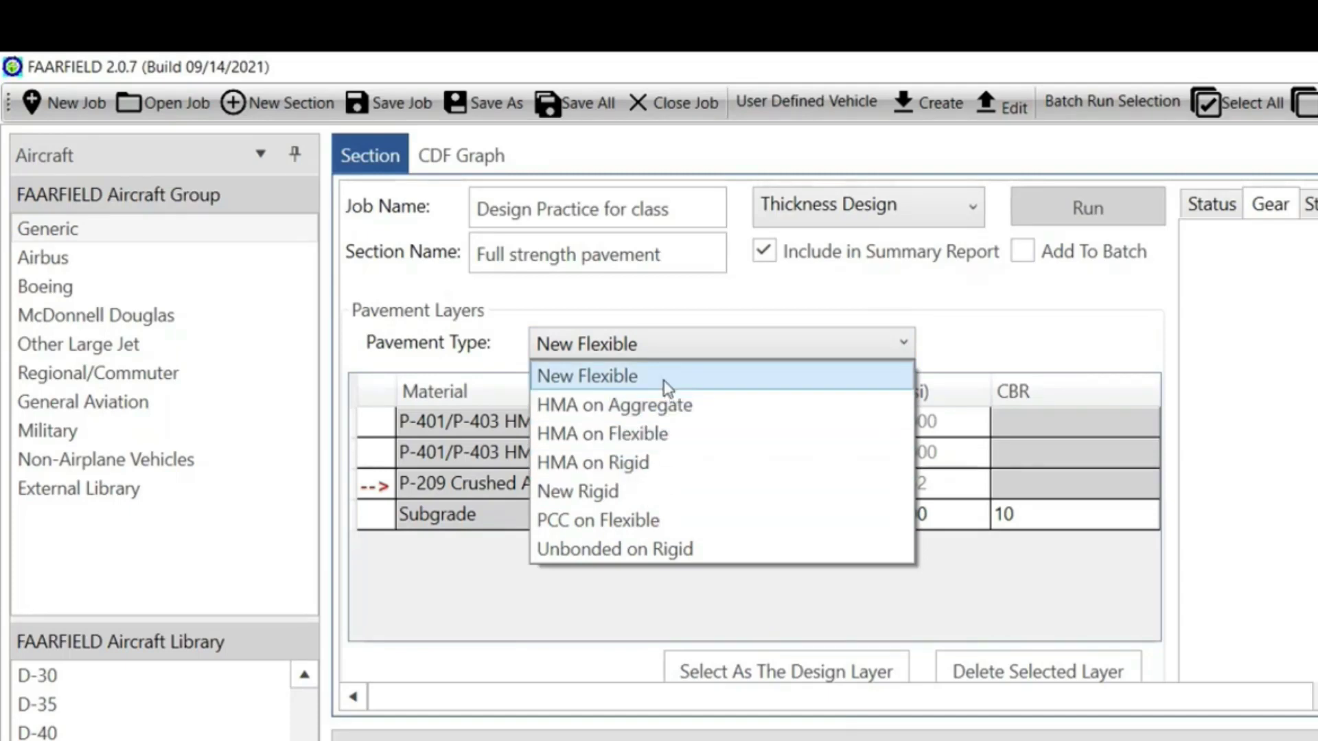
{"action": "left_click", "coordinate": [666, 386]}
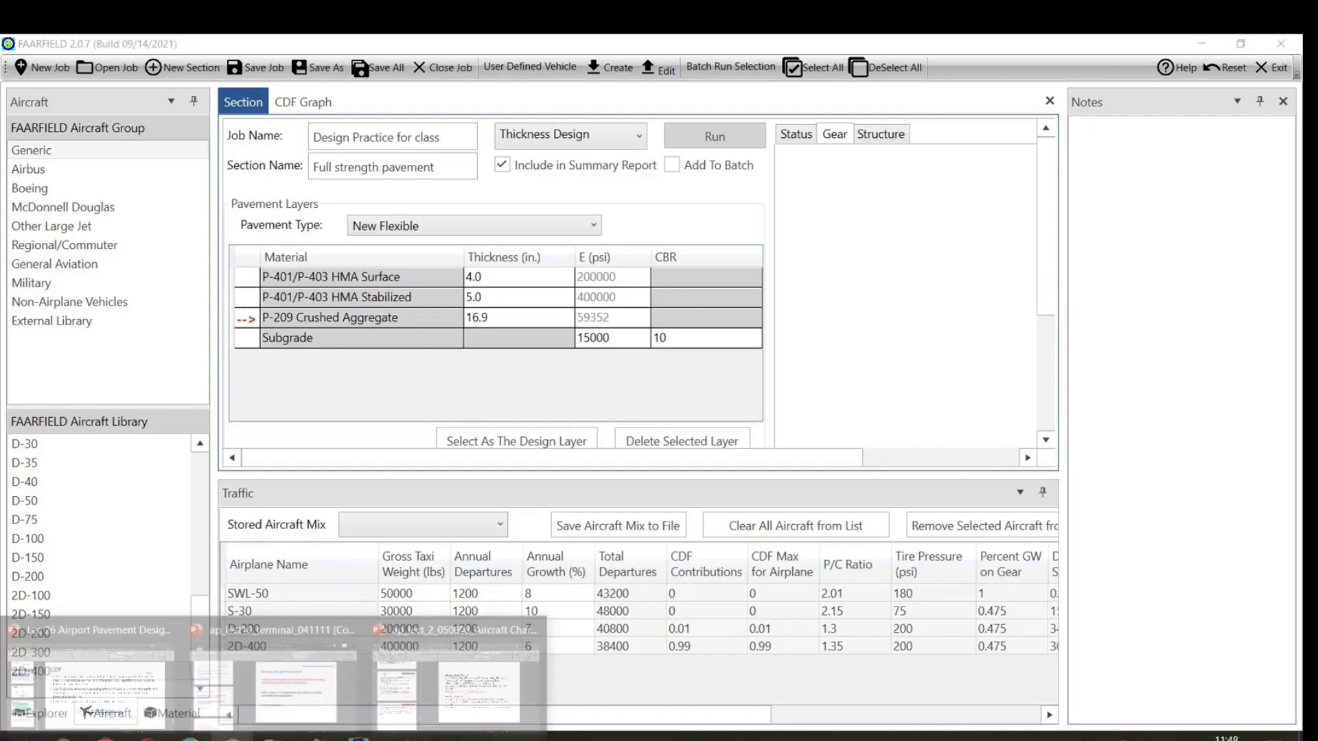
{"action": "left_click", "coordinate": [232, 736]}
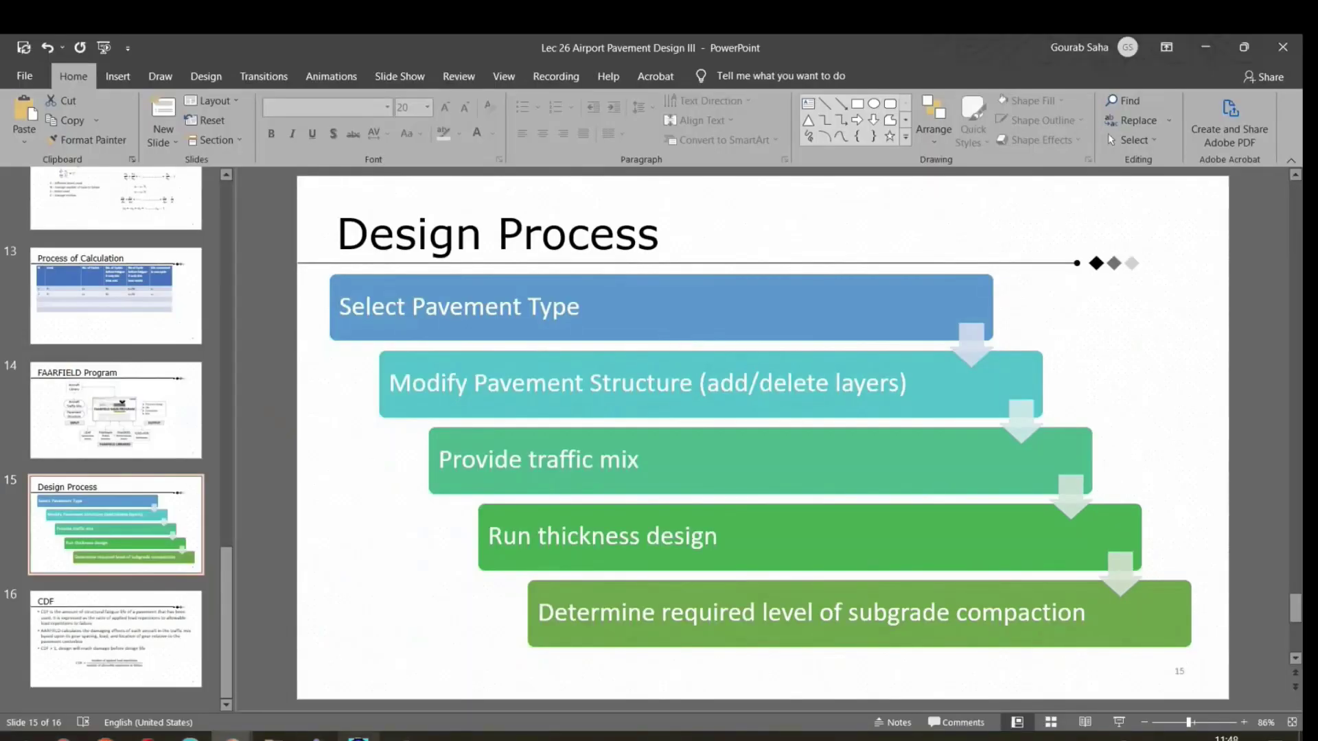
{"action": "key", "text": "alt+Tab"}
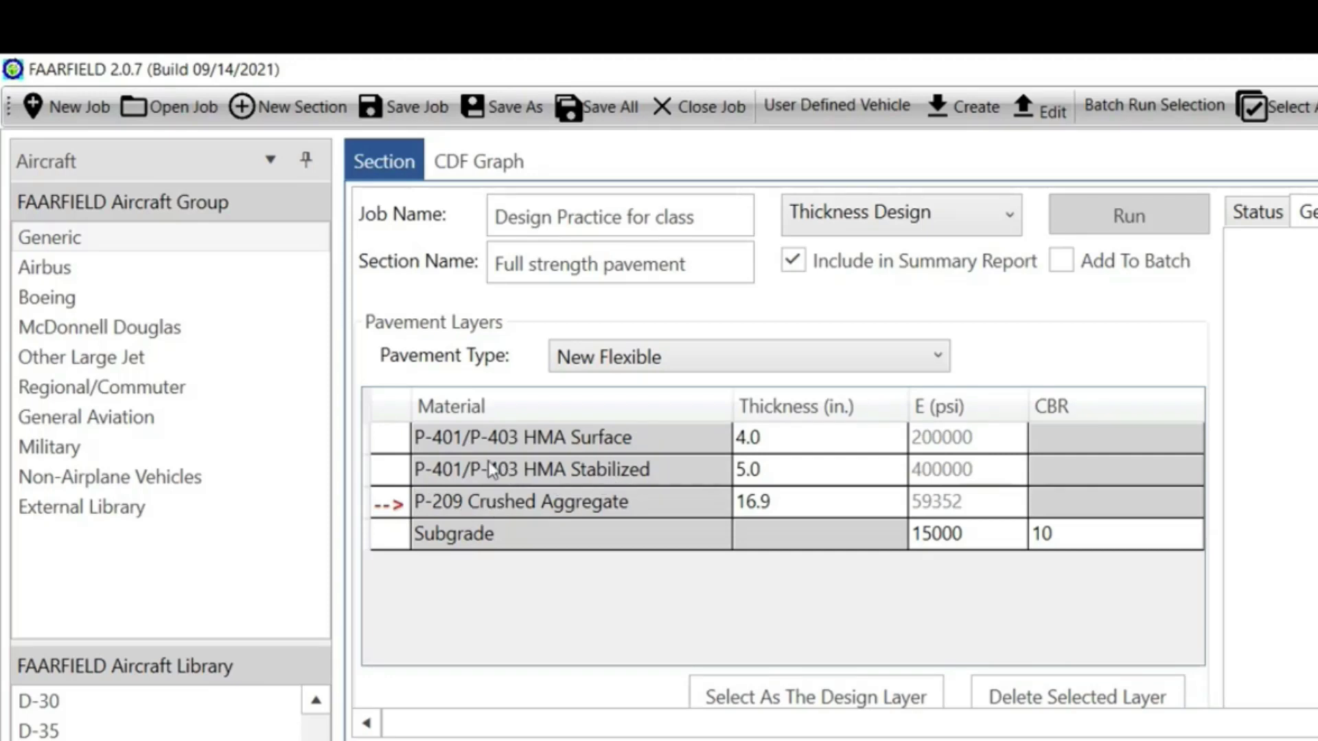
Change the HMA Surface thickness from 4.0 to 3.5 in.
{"action": "left_click", "coordinate": [772, 444]}
{"action": "left_click", "coordinate": [763, 443]}
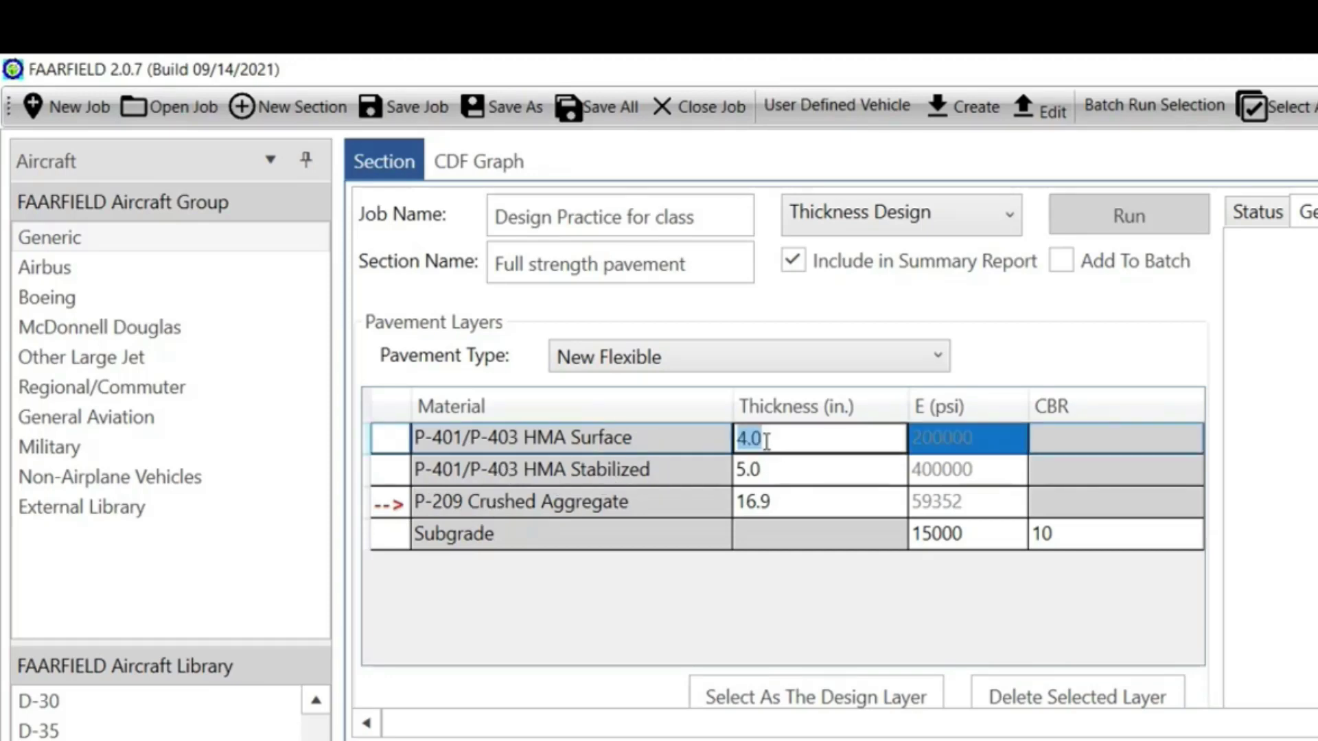
{"action": "type", "text": "3.5"}
{"action": "left_click", "coordinate": [790, 480]}
{"action": "left_click", "coordinate": [772, 513]}
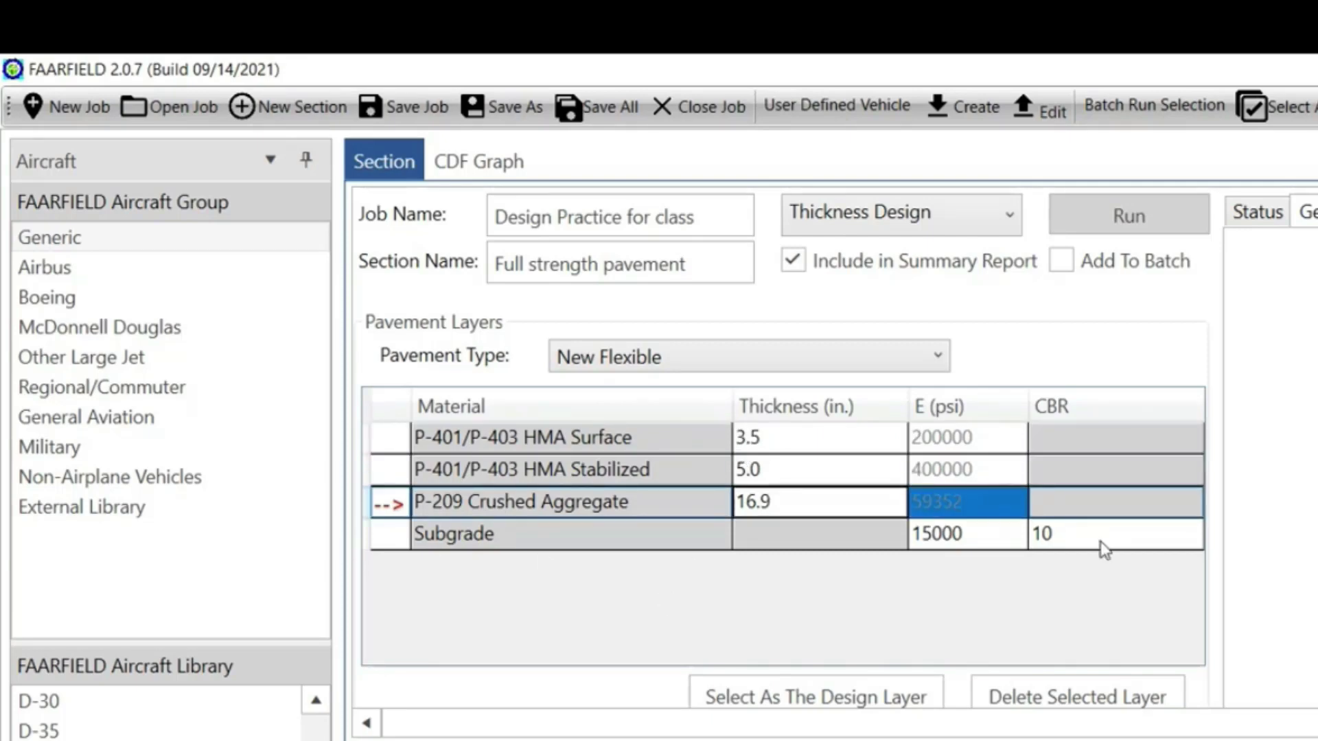
Lower the subgrade CBR from 10 to 7 and return to the Design Process slide.
{"action": "left_click", "coordinate": [1073, 542]}
{"action": "left_click", "coordinate": [1071, 535]}
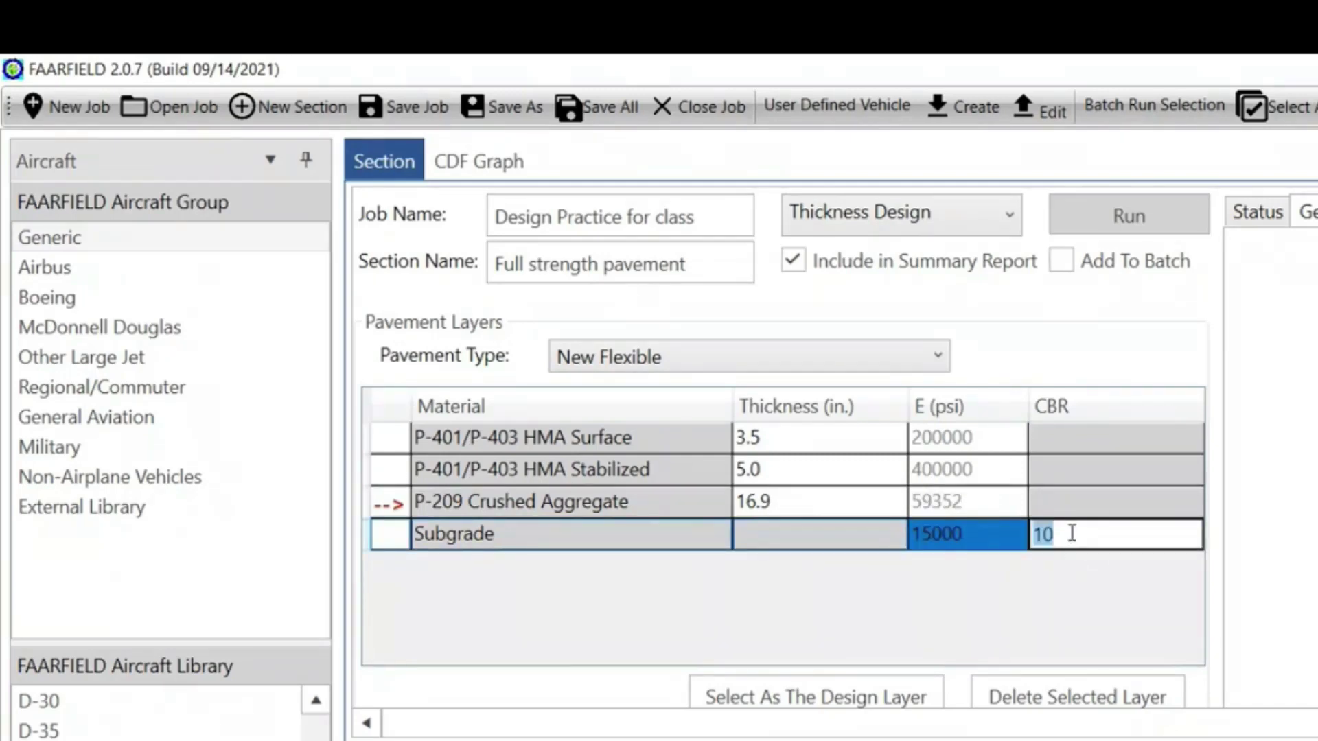
{"action": "type", "text": "7"}
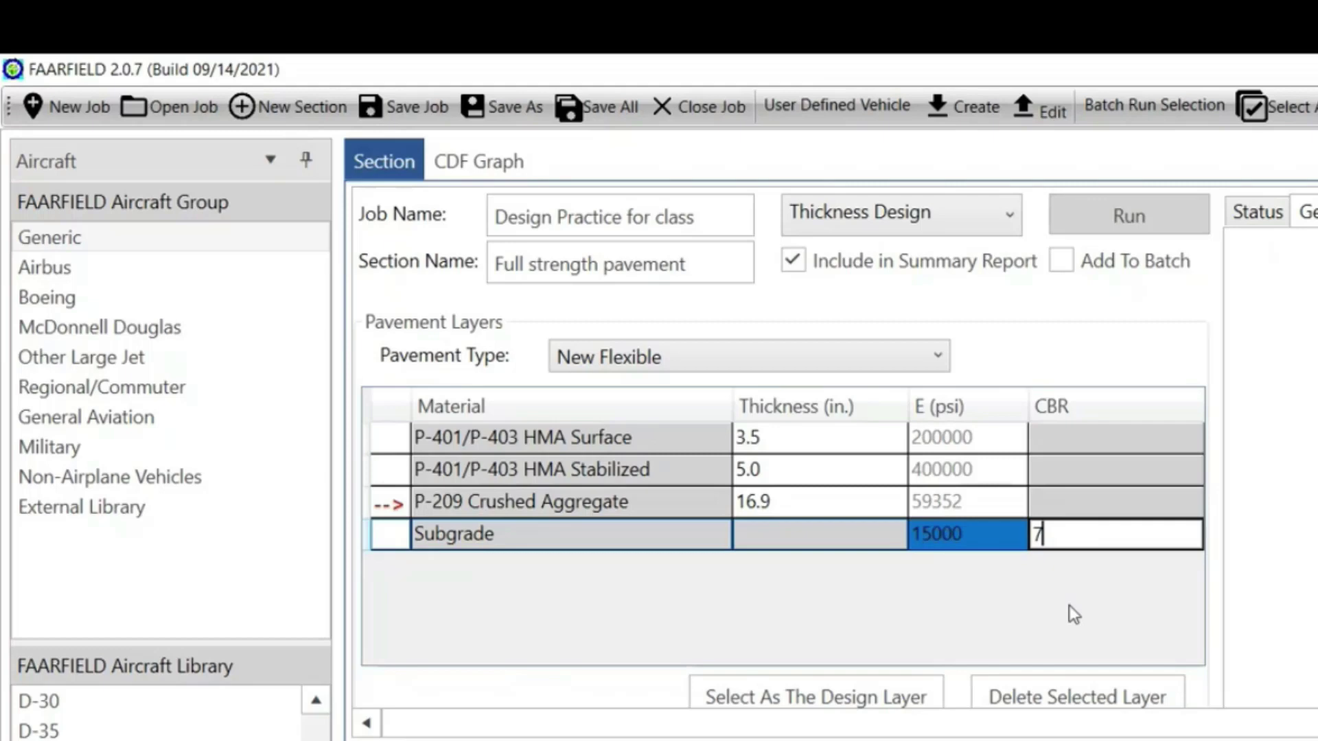
{"action": "key", "text": "Return"}
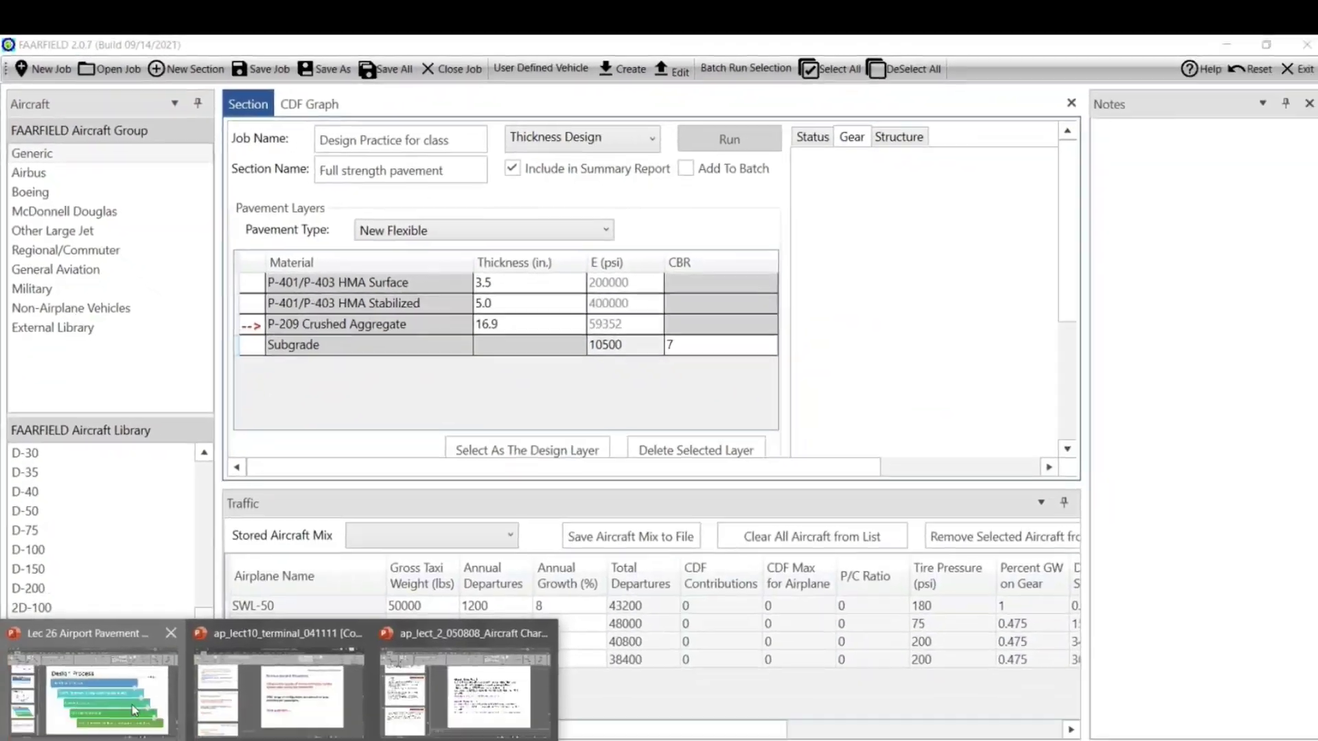
{"action": "left_click", "coordinate": [280, 689]}
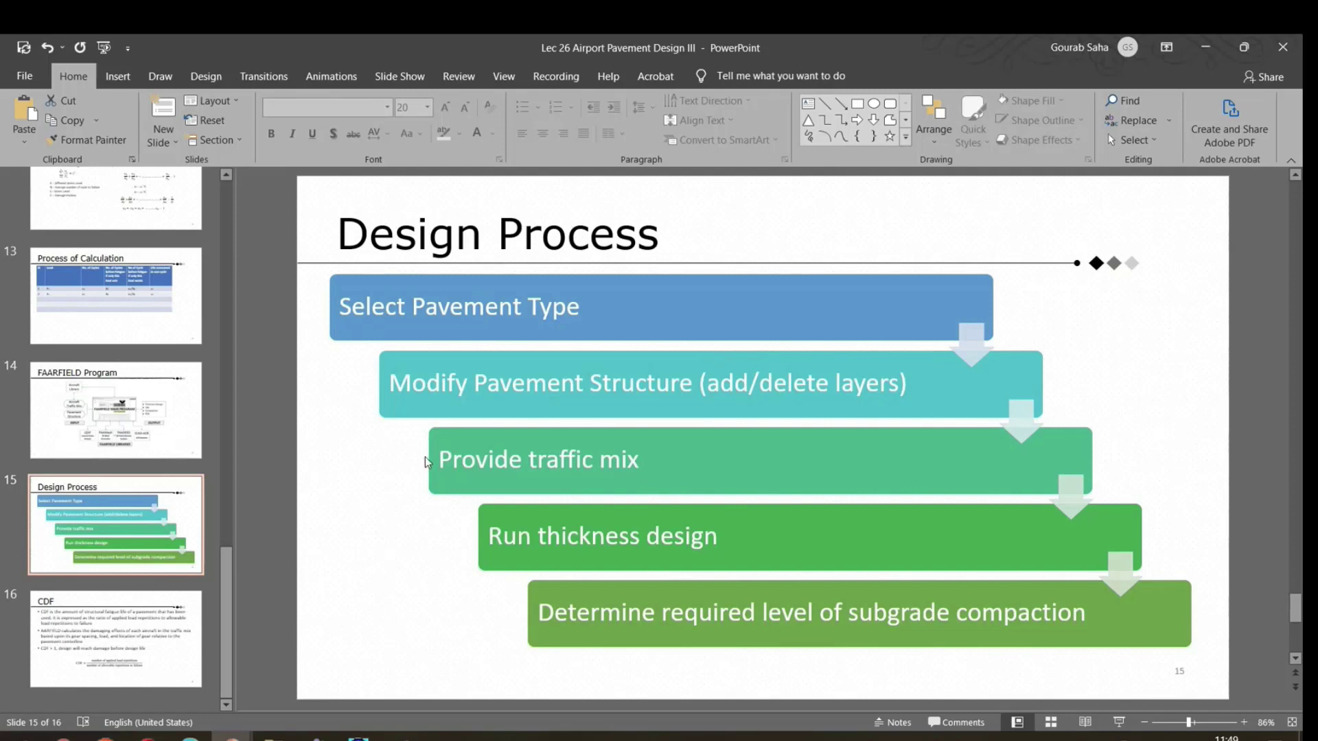
Minimize PowerPoint so the FAARFIELD window shows again.
{"action": "left_click", "coordinate": [1194, 47]}
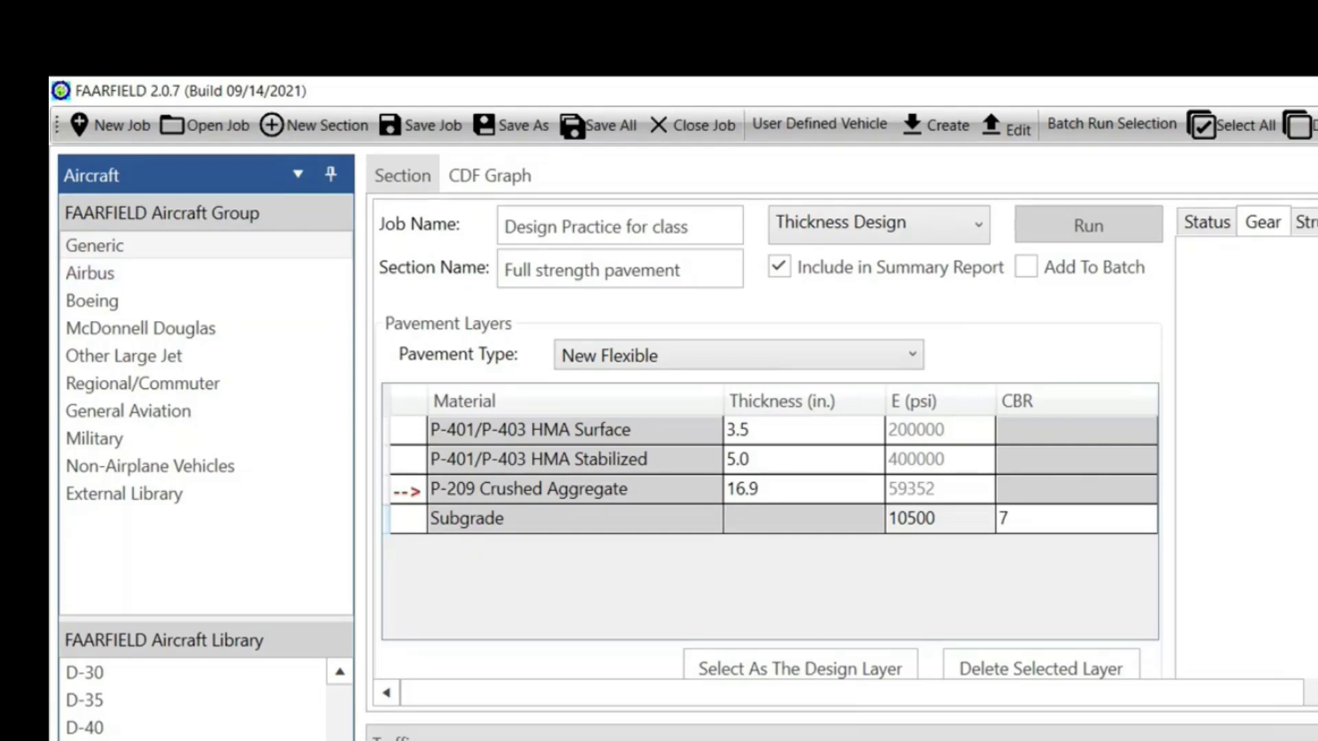
Add another 2D-400, an SWL-5 and a D-35 from the Aircraft Library to the traffic grid.
{"action": "scroll", "coordinate": [303, 700], "scroll_direction": "down", "scroll_amount": 5}
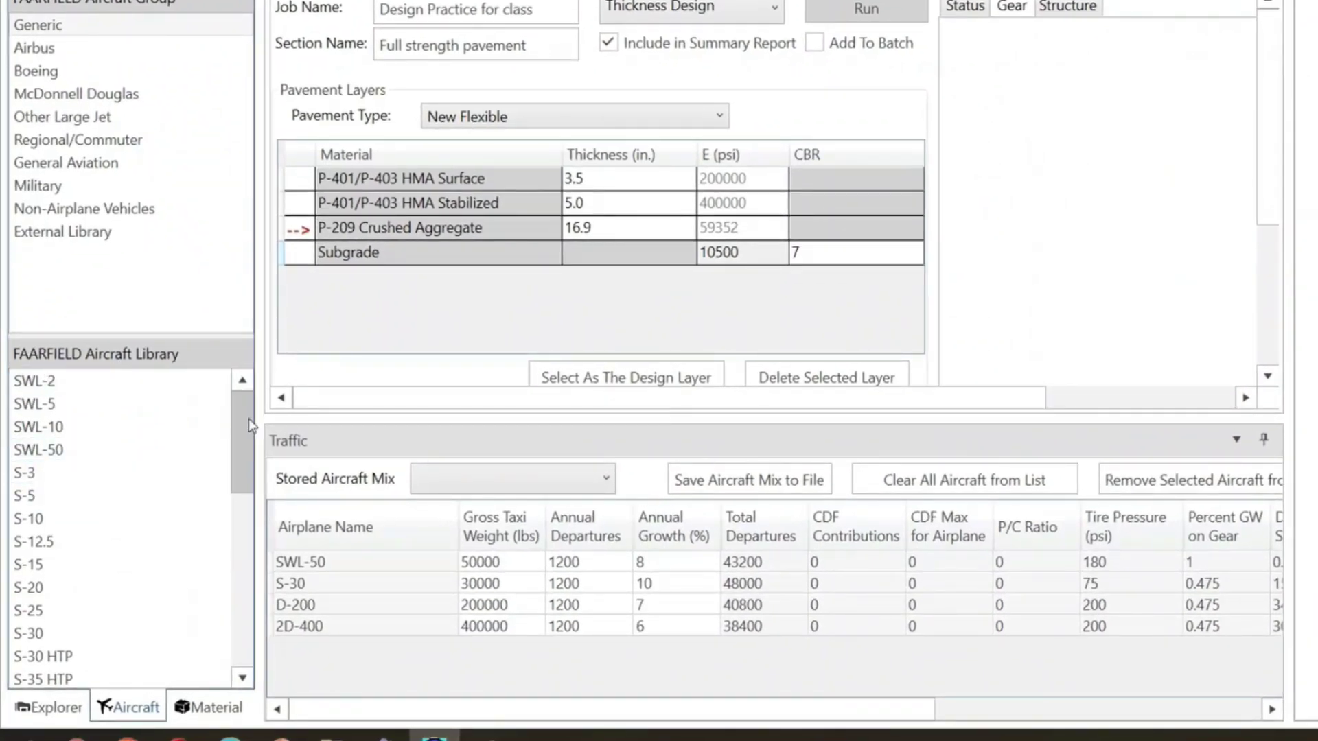
{"action": "left_click_drag", "start_coordinate": [241, 442], "coordinate": [219, 376]}
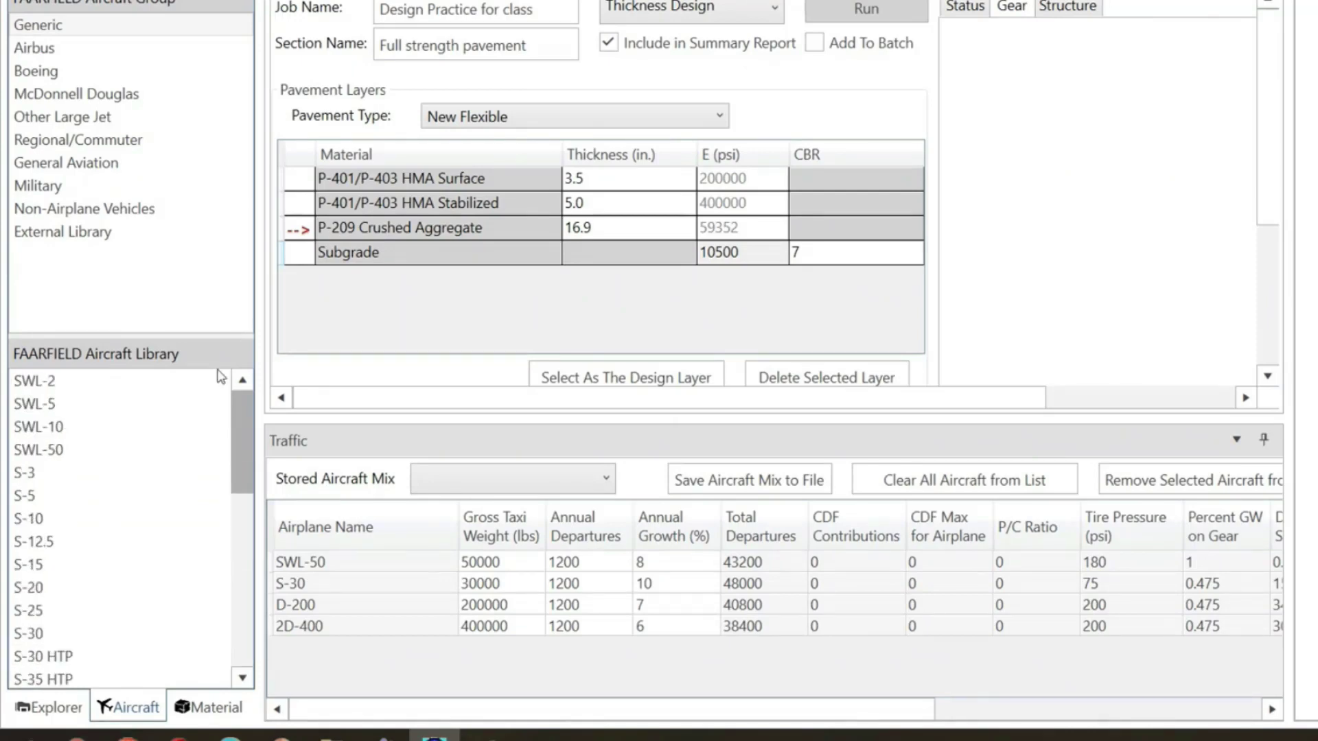
{"action": "double_click", "coordinate": [51, 410]}
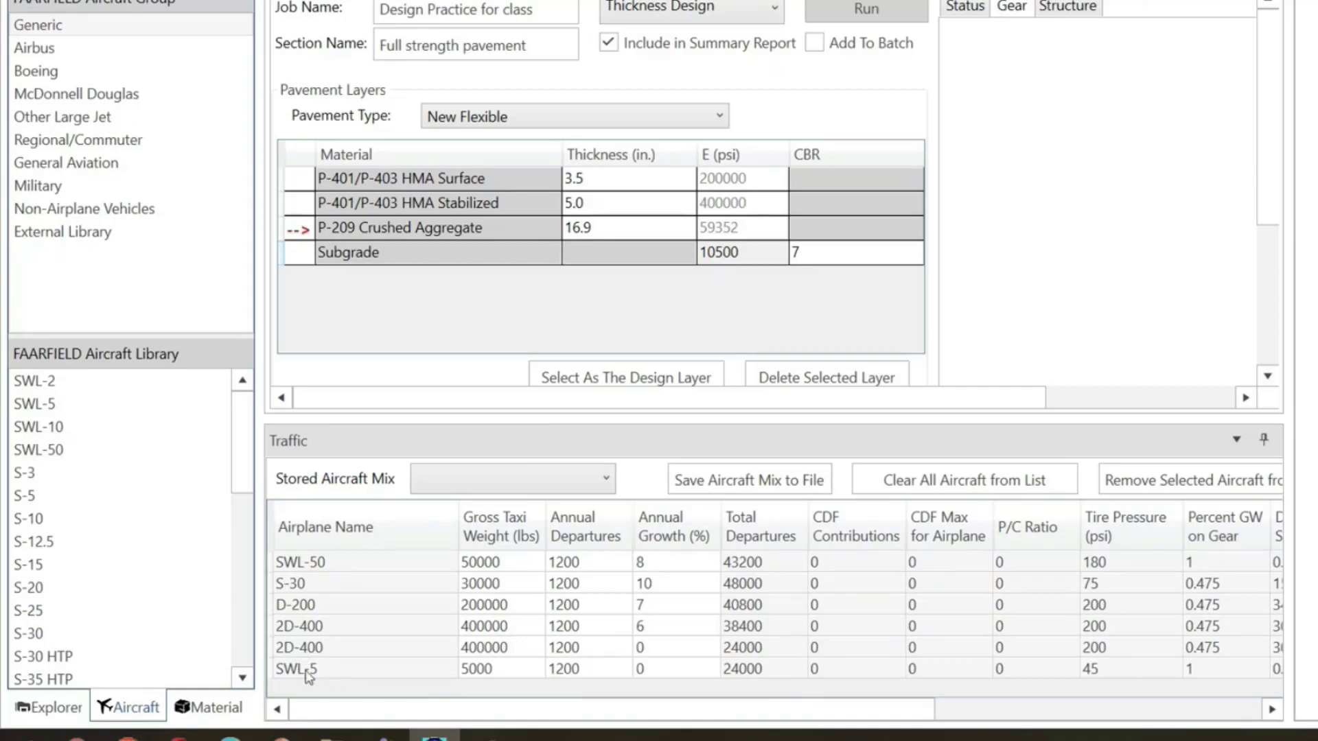
{"action": "scroll", "coordinate": [75, 555], "scroll_direction": "down", "scroll_amount": 3}
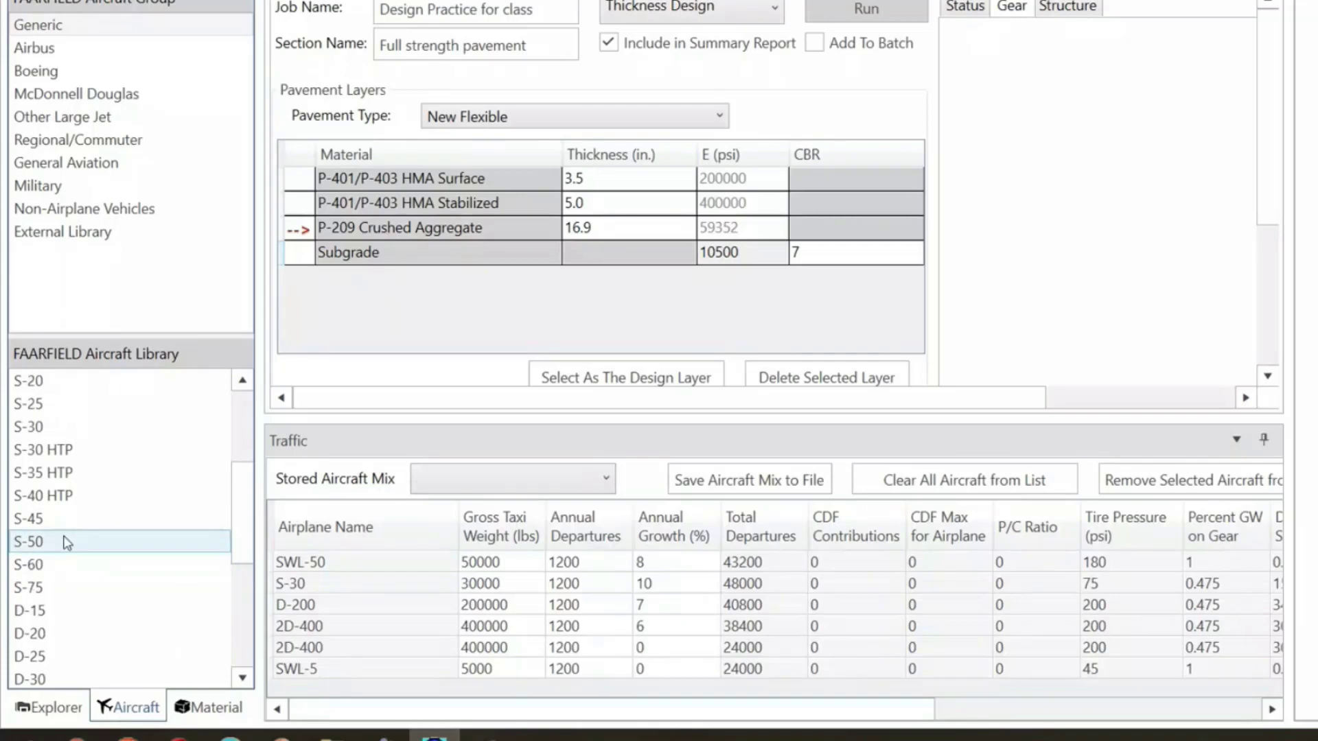
{"action": "scroll", "coordinate": [63, 545], "scroll_direction": "down", "scroll_amount": 2}
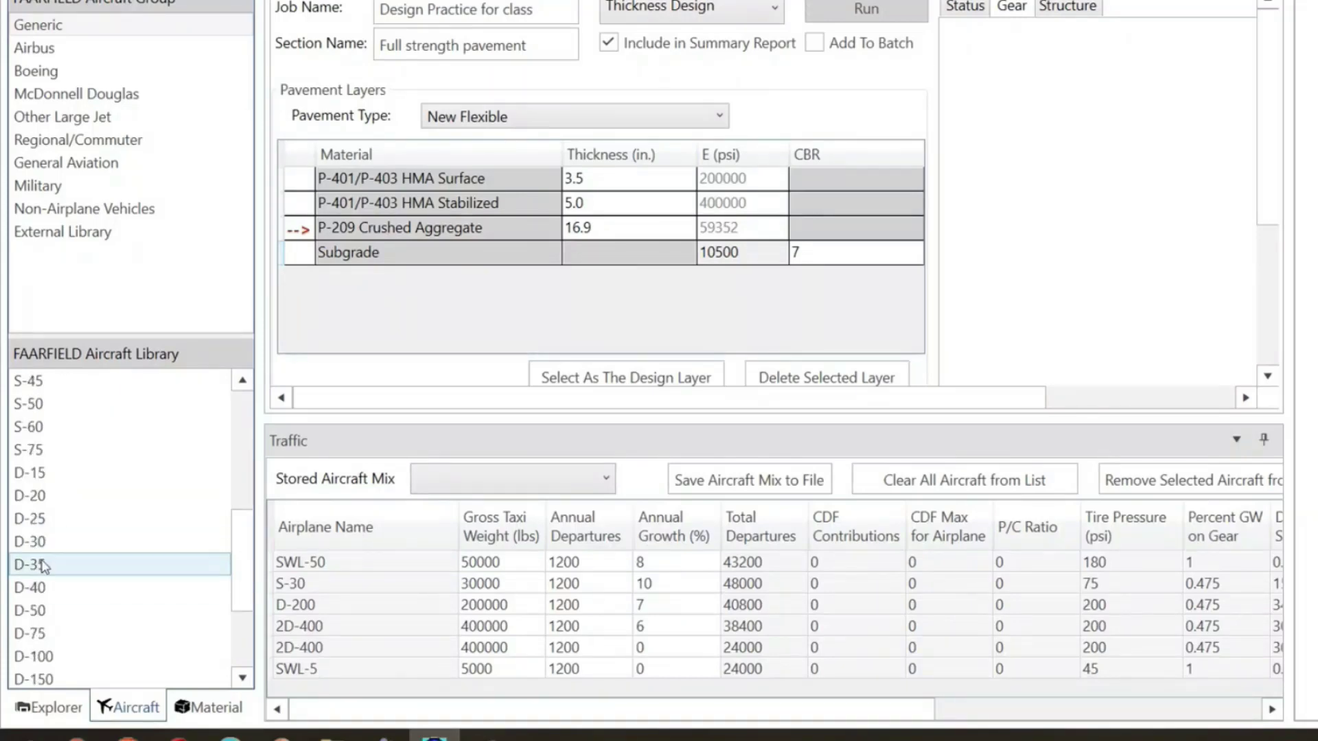
{"action": "left_click_drag", "start_coordinate": [121, 567], "coordinate": [347, 693]}
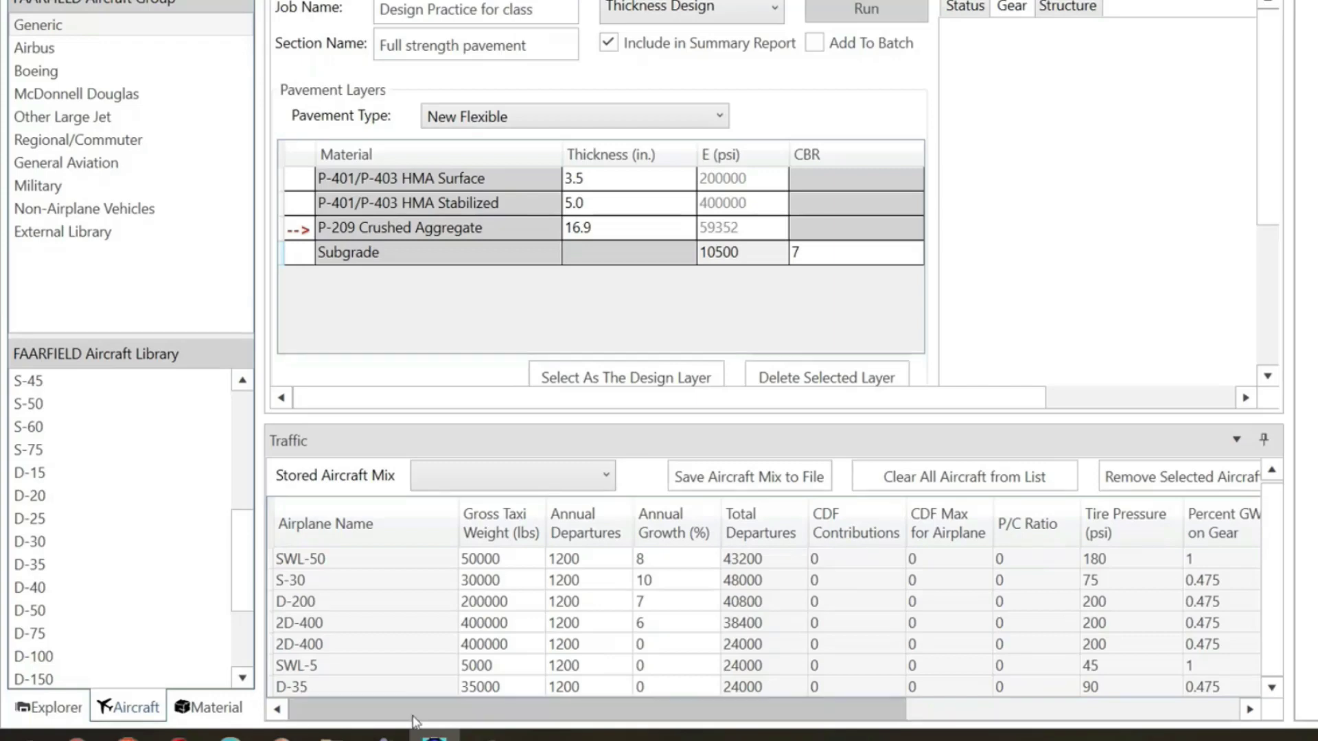
{"action": "left_click", "coordinate": [520, 535]}
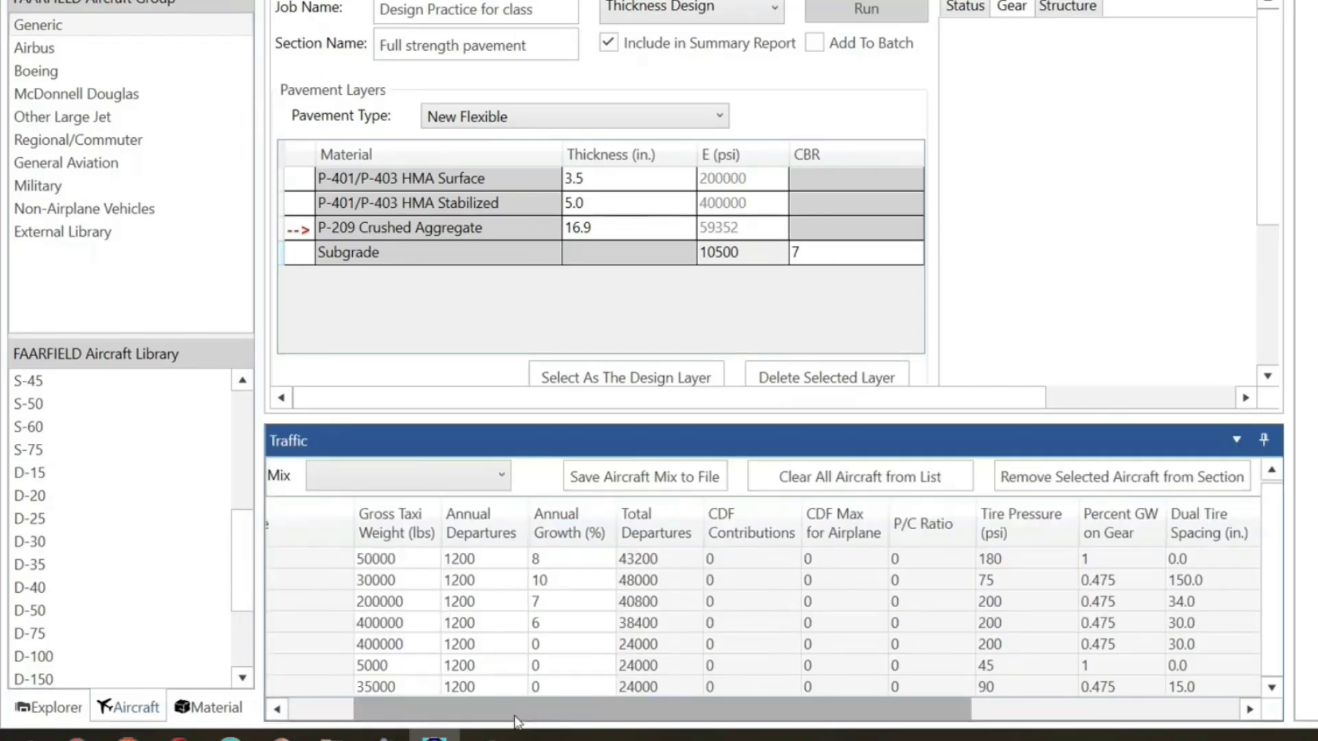
Give the D-35 aircraft 850 annual departures and 8% annual growth.
{"action": "left_click", "coordinate": [490, 684]}
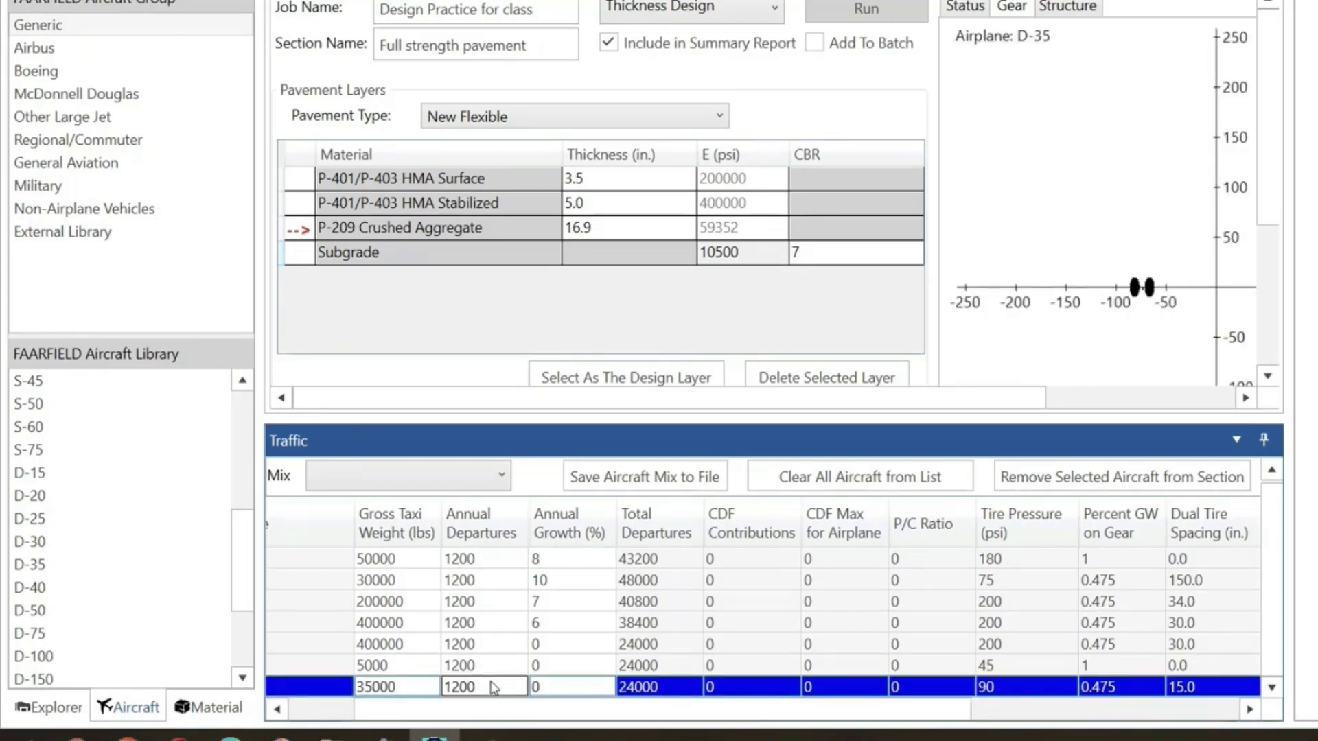
{"action": "key", "text": "BackSpace"}
{"action": "key", "text": "BackSpace"}
{"action": "key", "text": "BackSpace"}
{"action": "key", "text": "BackSpace"}
{"action": "type", "text": "850"}
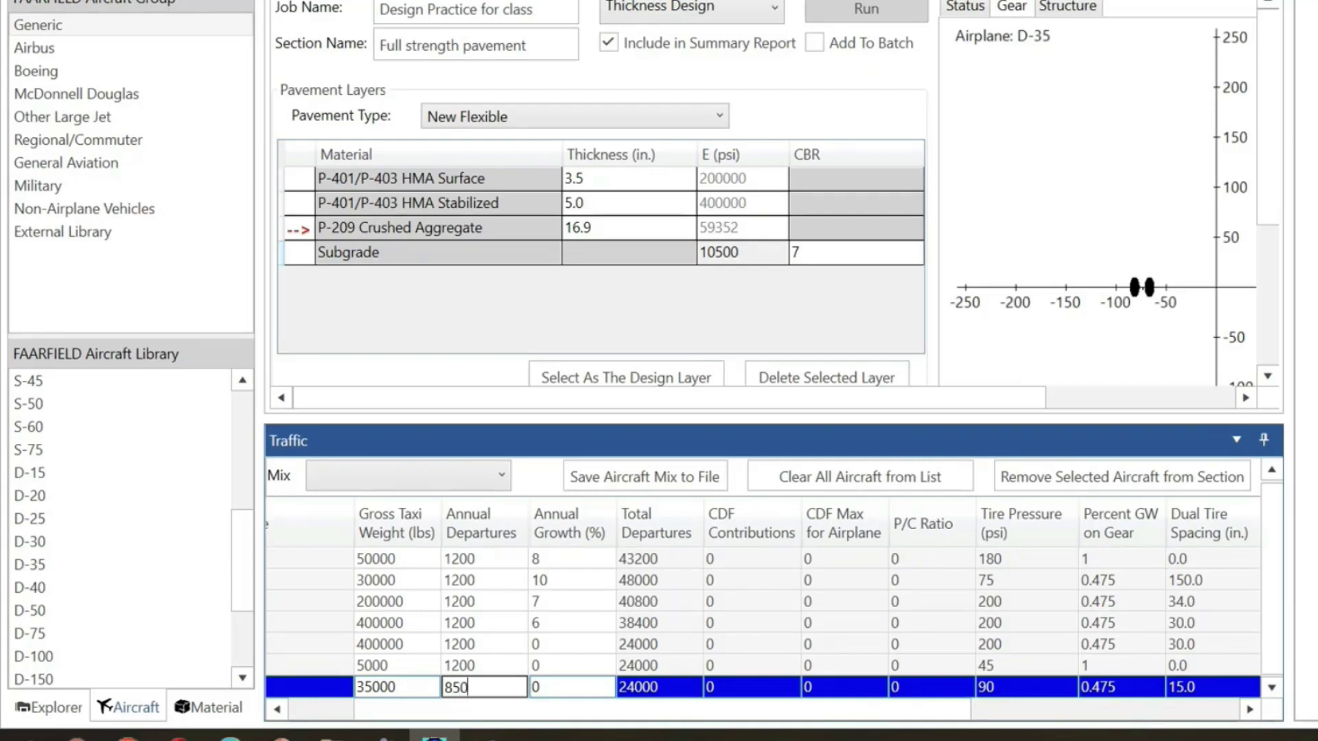
{"action": "key", "text": "Up"}
{"action": "left_click", "coordinate": [501, 695]}
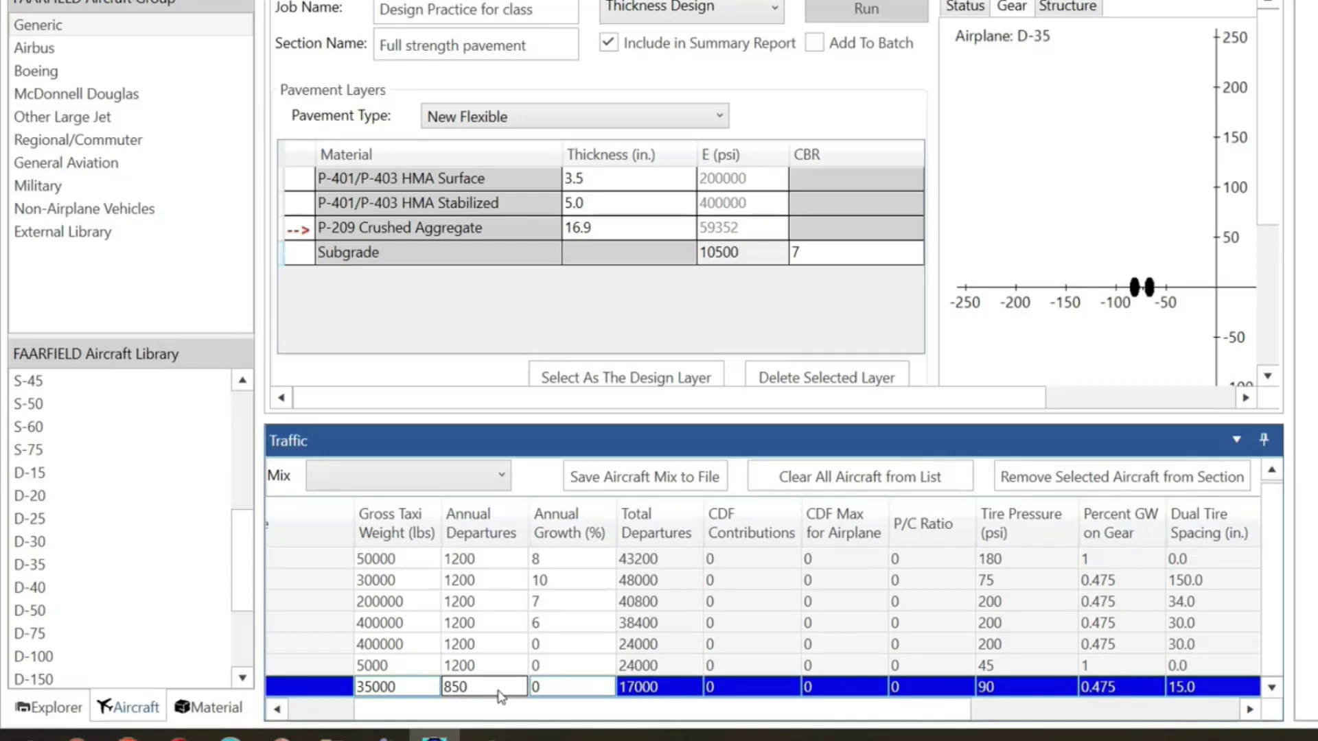
{"action": "left_click", "coordinate": [546, 686]}
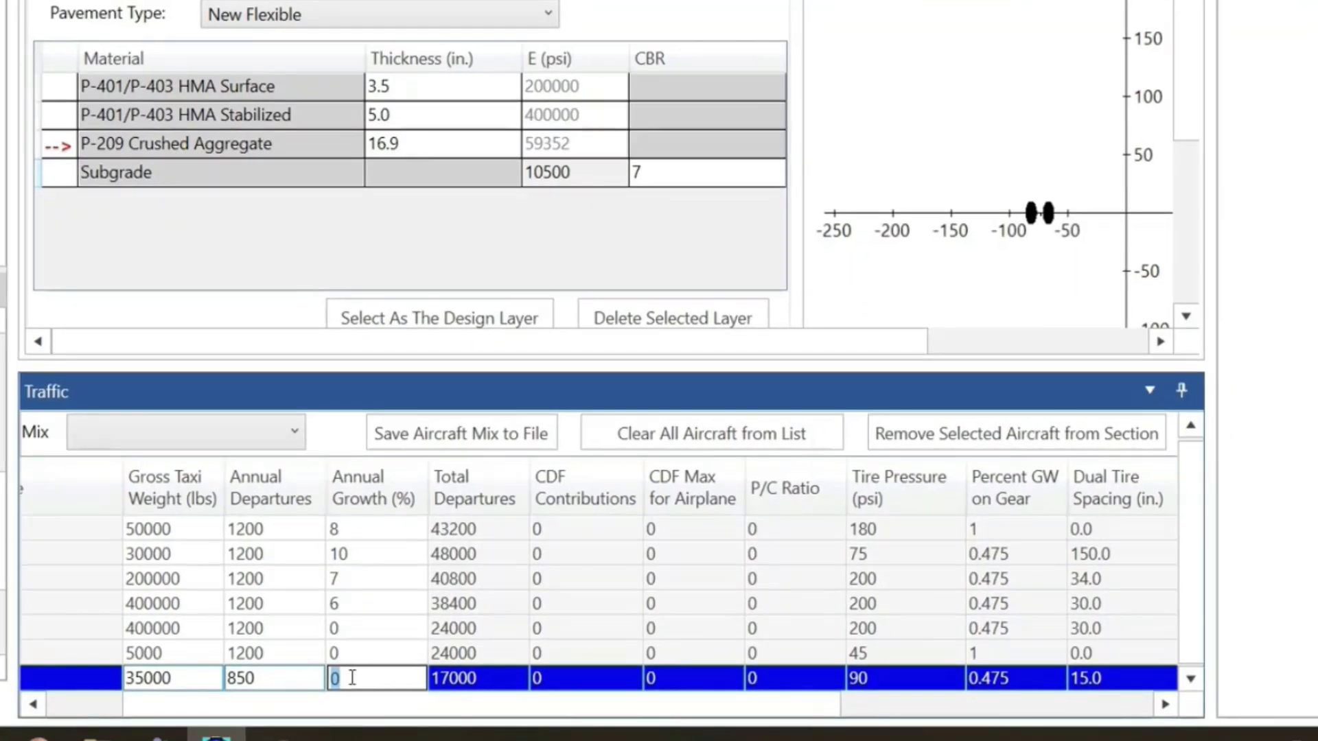
{"action": "type", "text": "8"}
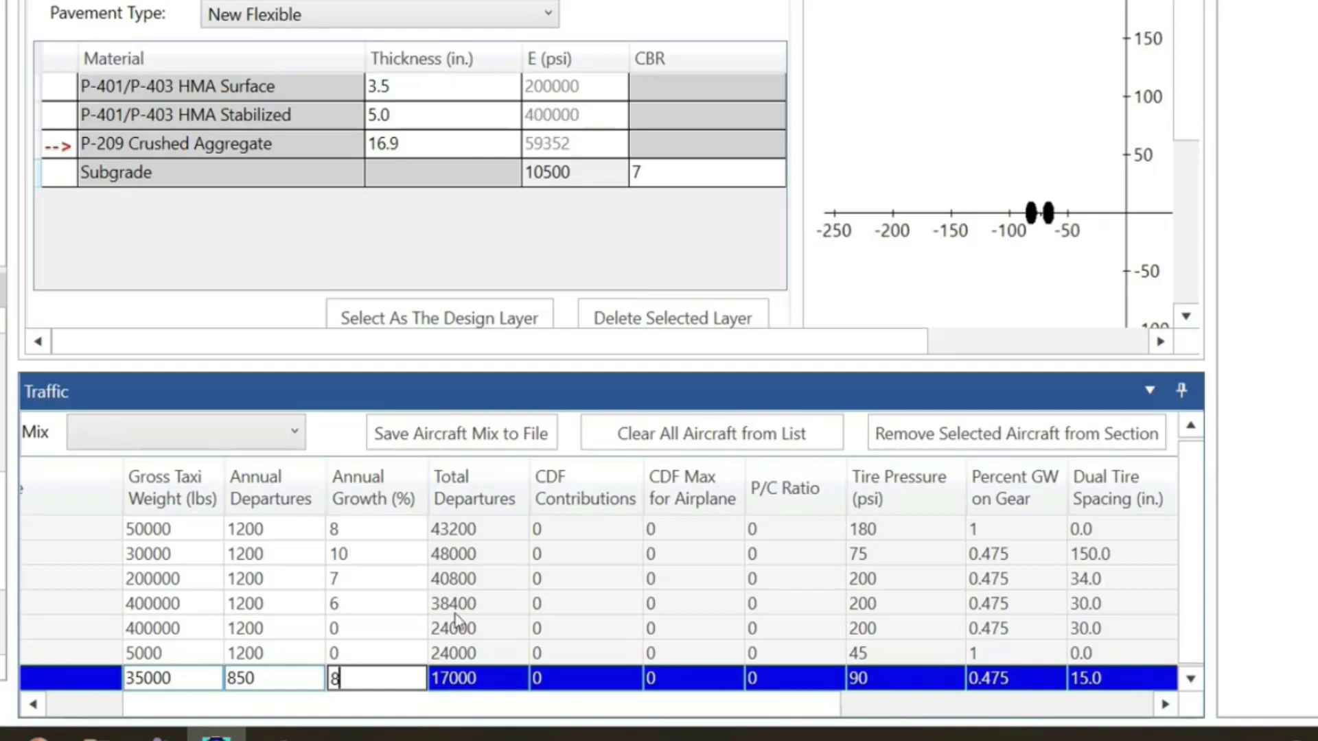
{"action": "left_click", "coordinate": [499, 681]}
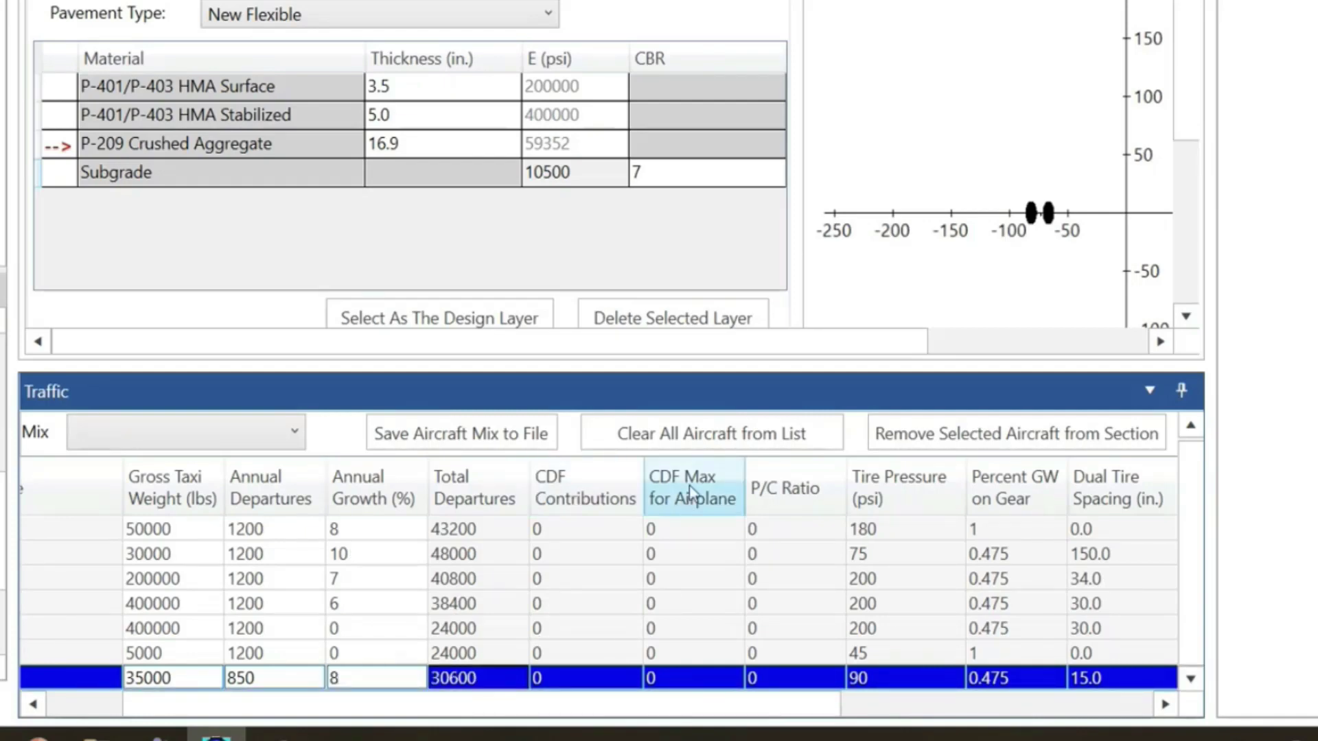
Scroll the traffic grid sideways and bring up the Lec 26 PowerPoint slides.
{"action": "left_click_drag", "start_coordinate": [665, 696], "coordinate": [978, 697]}
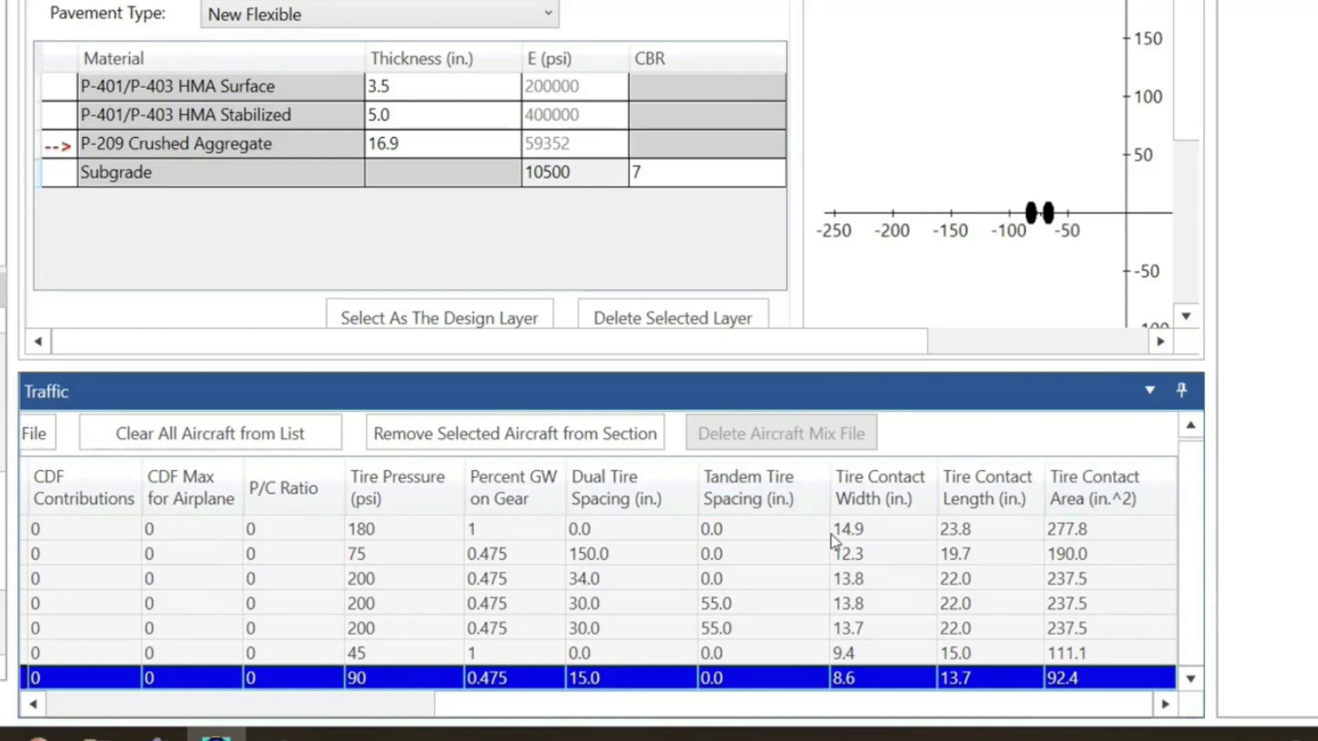
{"action": "left_click_drag", "start_coordinate": [662, 697], "coordinate": [273, 698]}
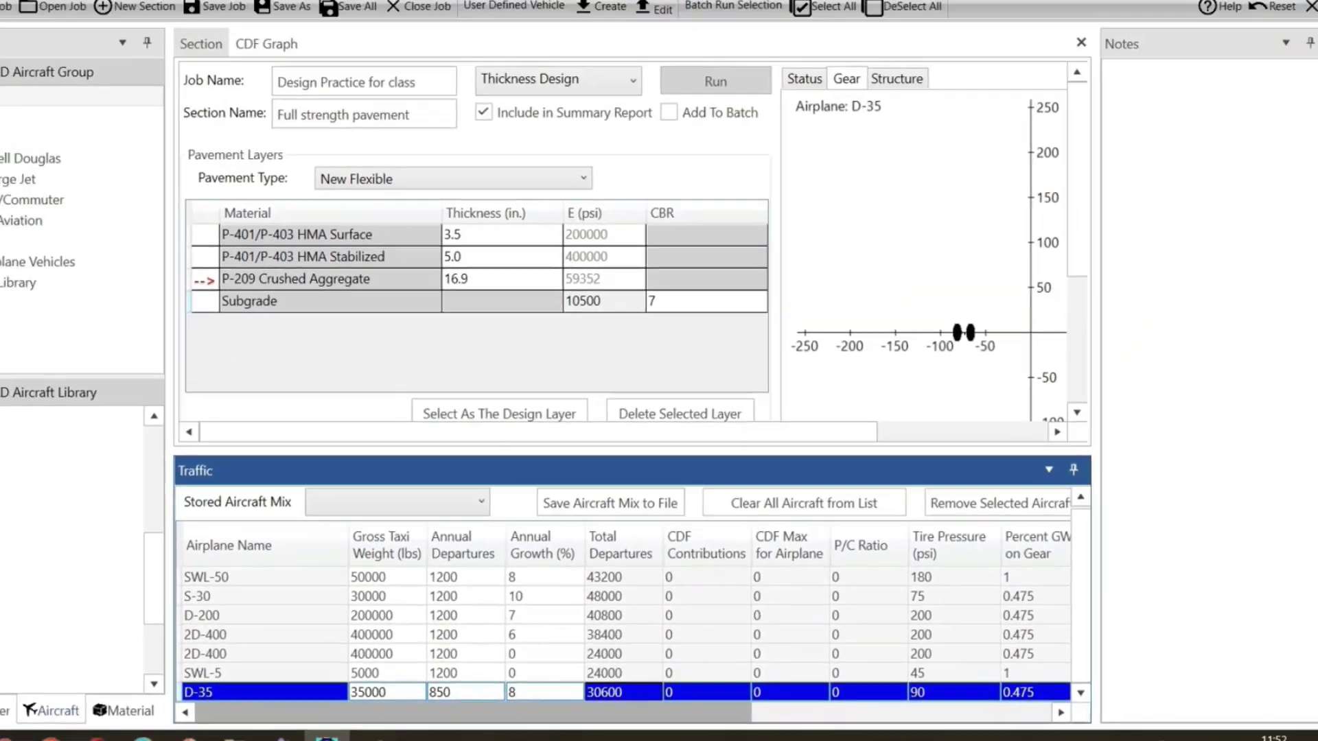
{"action": "mouse_move", "coordinate": [96, 738]}
{"action": "left_click", "coordinate": [160, 693]}
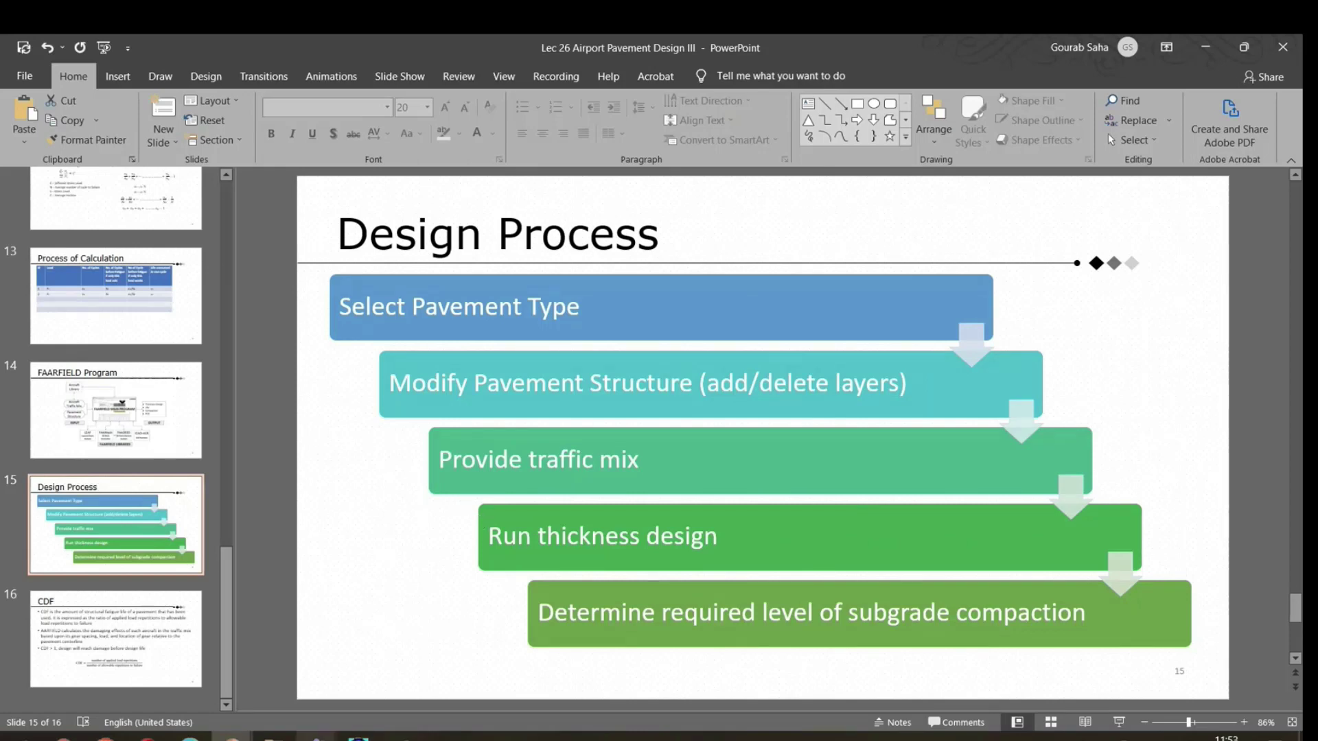
Return from the Design Process slide to the FAARFIELD window.
{"action": "left_click", "coordinate": [358, 737]}
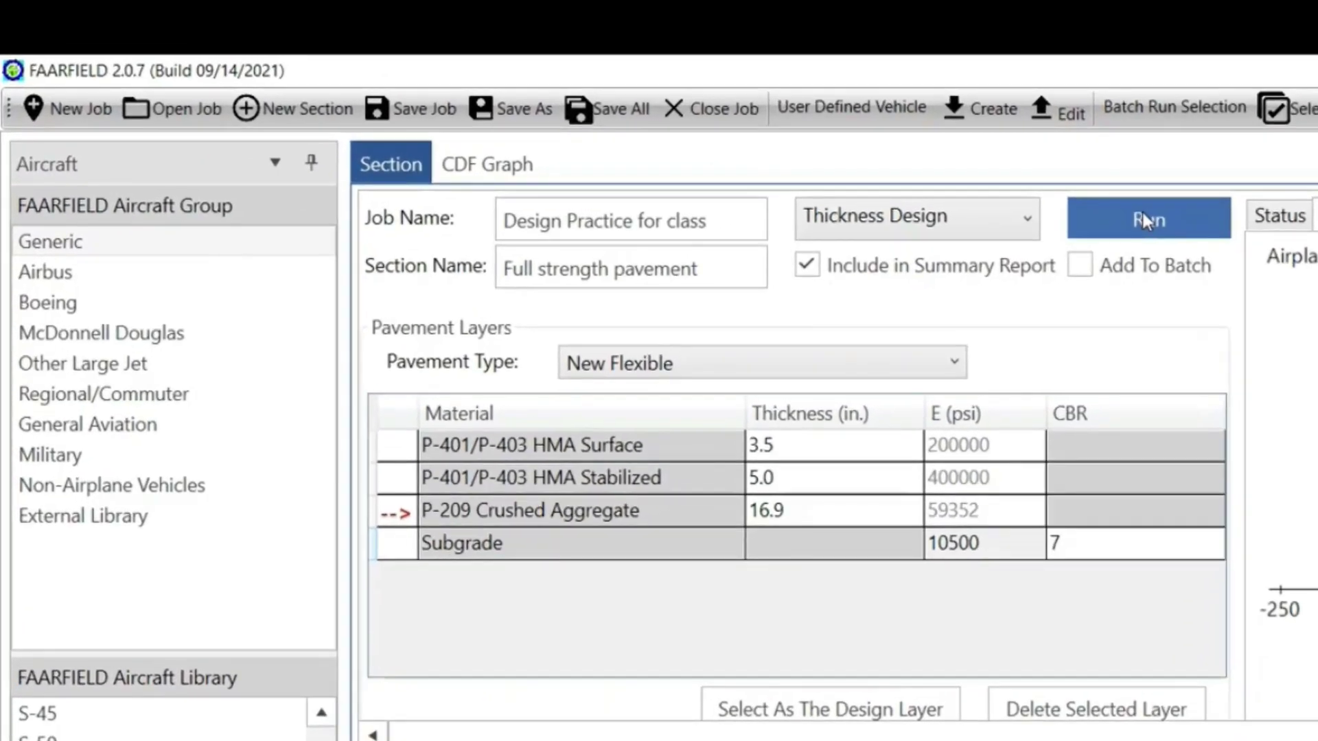
Run the thickness design, giving a 24.1 in. P-209 layer and CDF contributions.
{"action": "left_click", "coordinate": [1142, 214]}
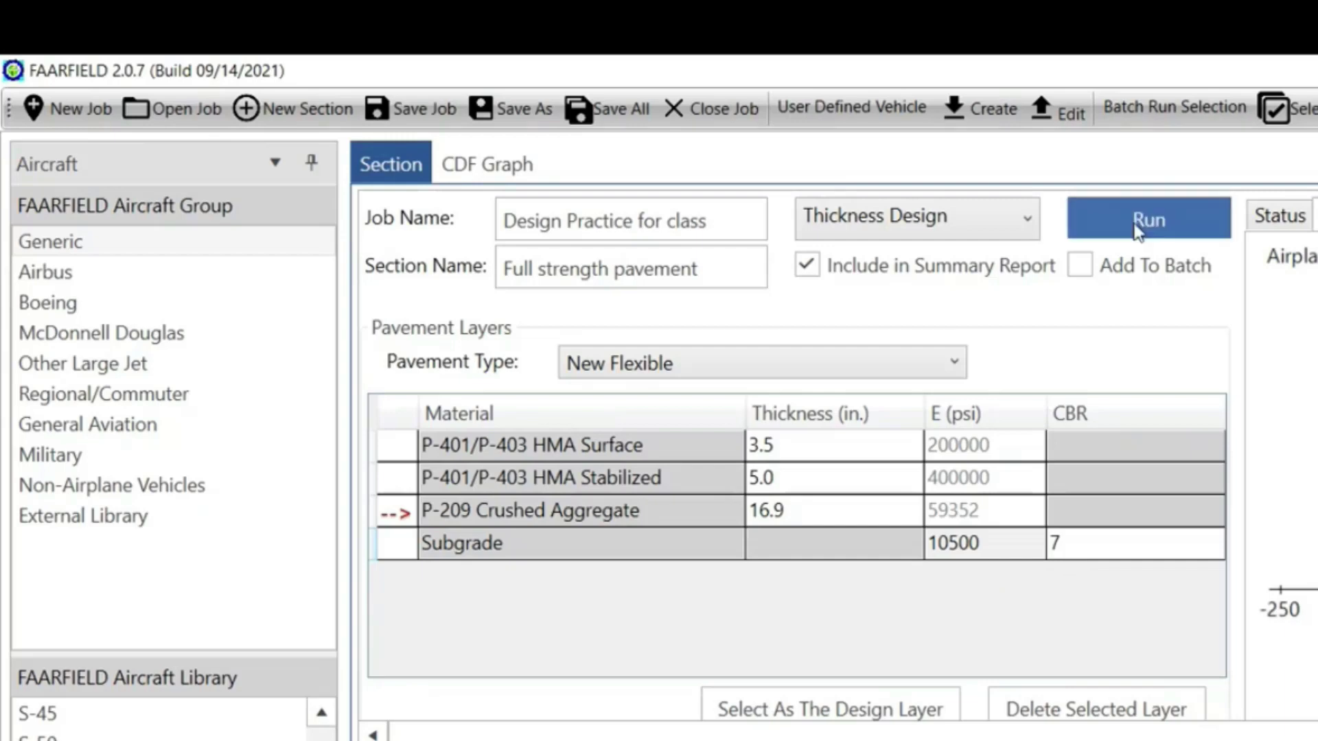
{"action": "left_click", "coordinate": [1144, 219]}
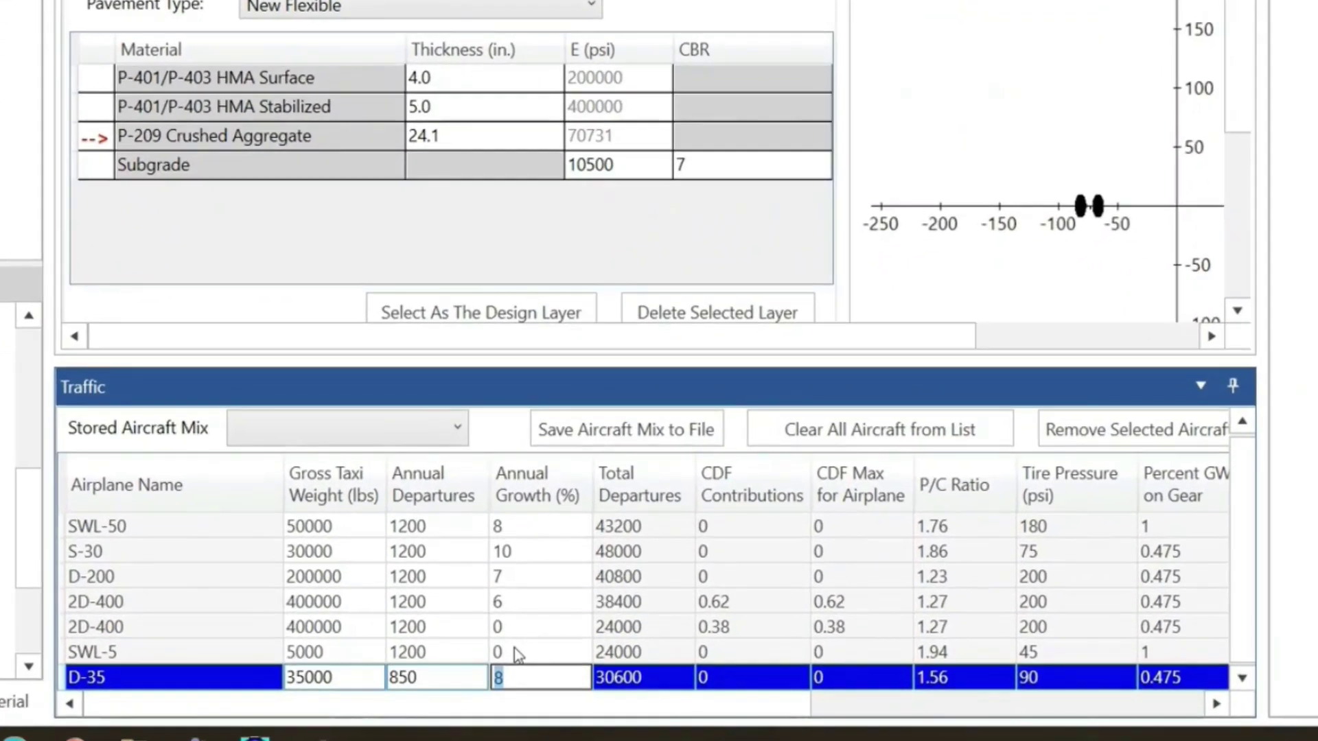
Set 9% growth for D-35, SWL-5 and the second 2D-400, and 2000 departures for the first 2D-400.
{"action": "type", "text": "9"}
{"action": "left_click", "coordinate": [513, 648]}
{"action": "type", "text": "9"}
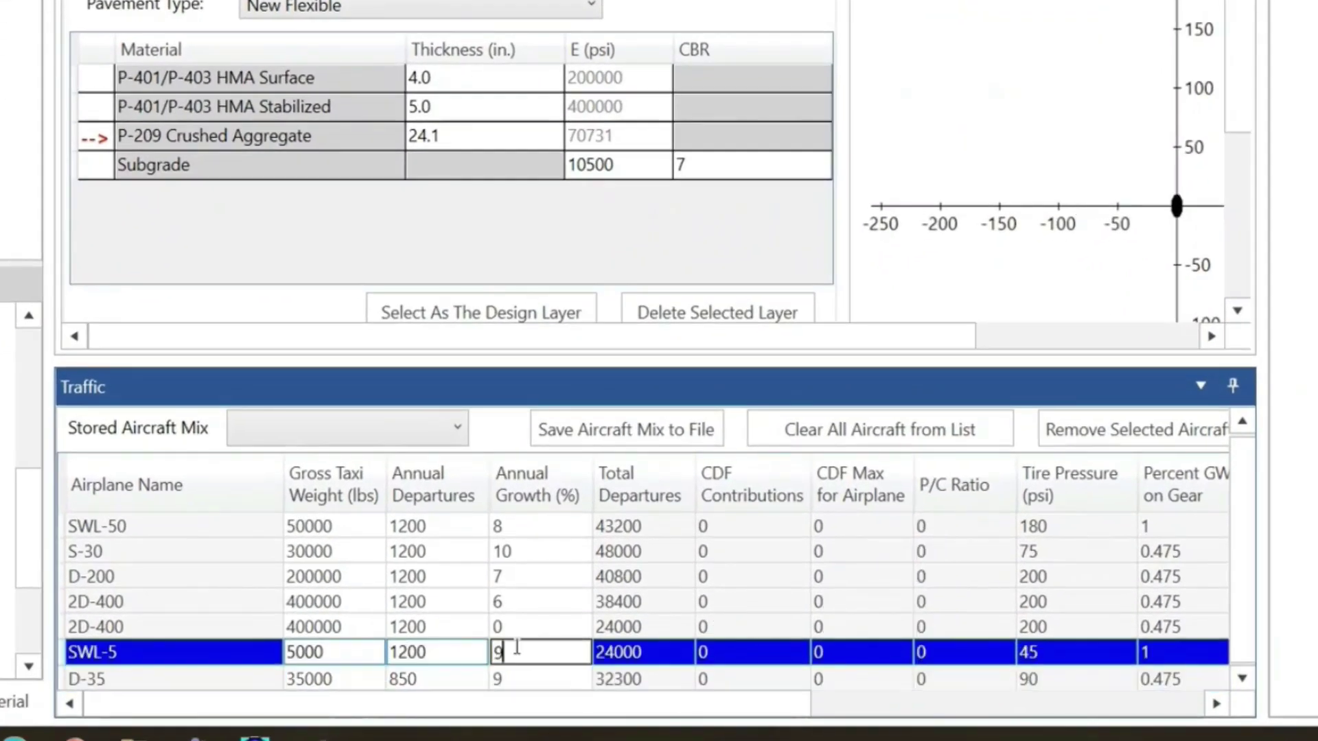
{"action": "left_click", "coordinate": [516, 622]}
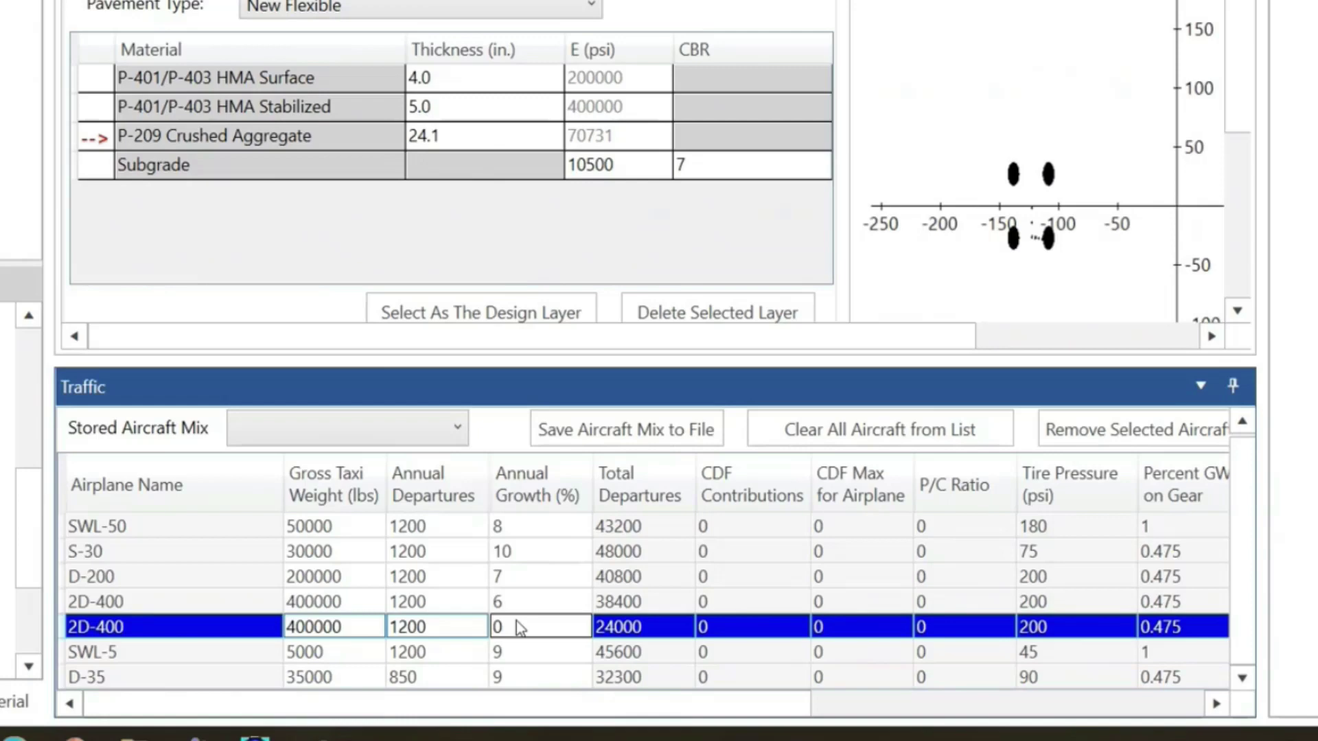
{"action": "type", "text": "9"}
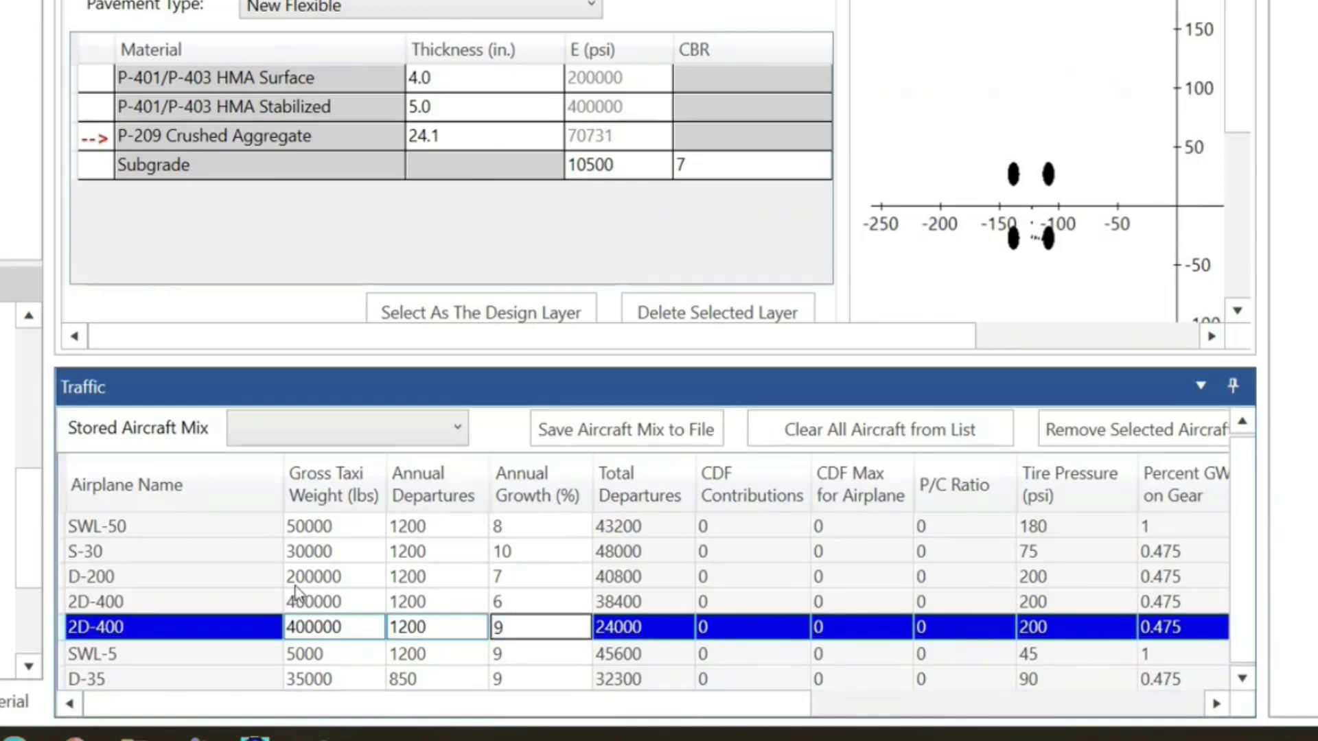
{"action": "left_click", "coordinate": [434, 600]}
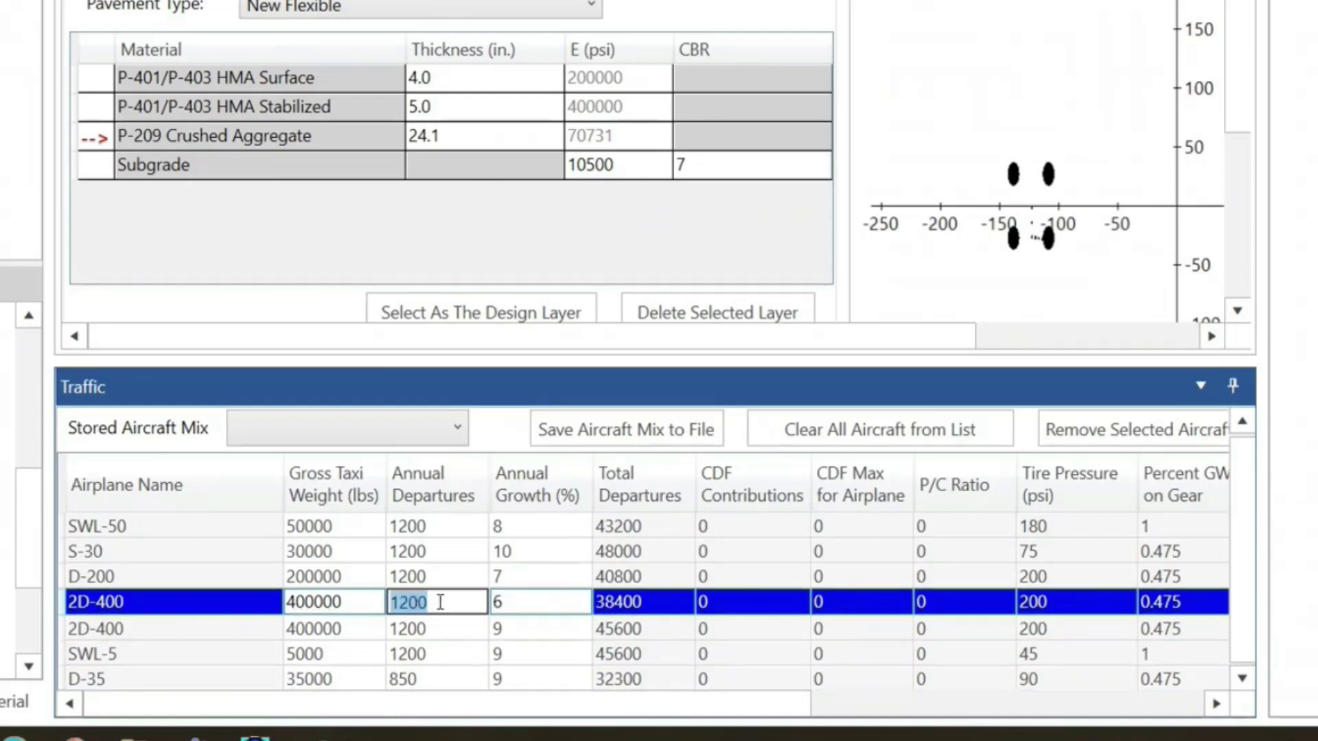
{"action": "type", "text": "2000"}
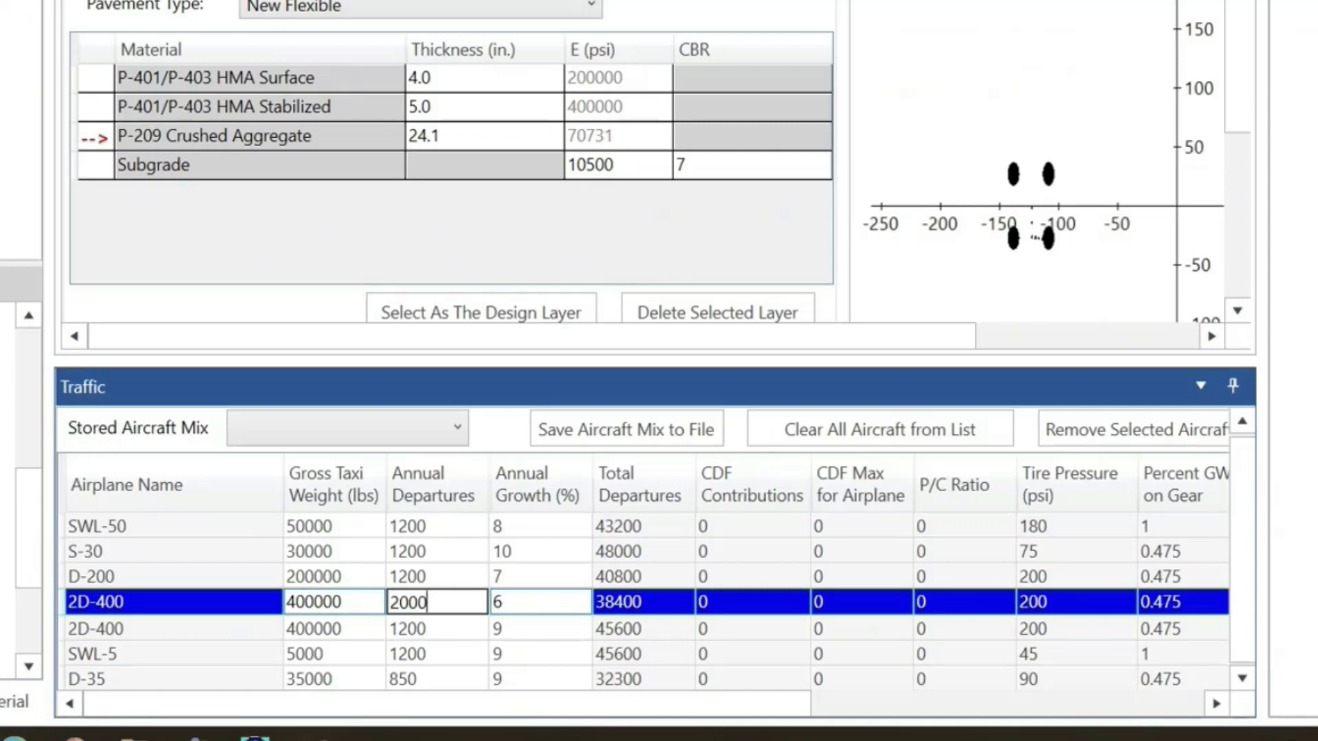
{"action": "left_click", "coordinate": [917, 59]}
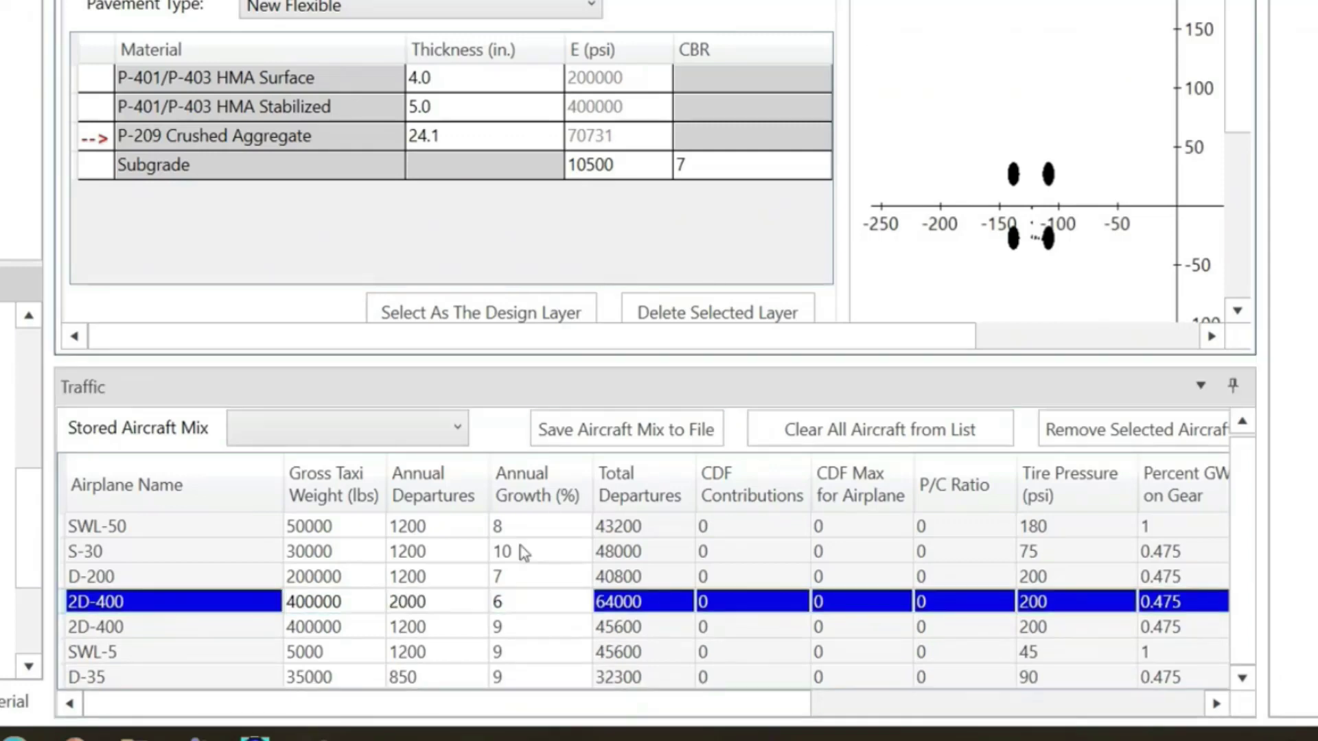
Give SWL-50 10% growth and set S-30, SWL-5 and D-35 to 2000 annual departures.
{"action": "left_click", "coordinate": [520, 525]}
{"action": "type", "text": "10"}
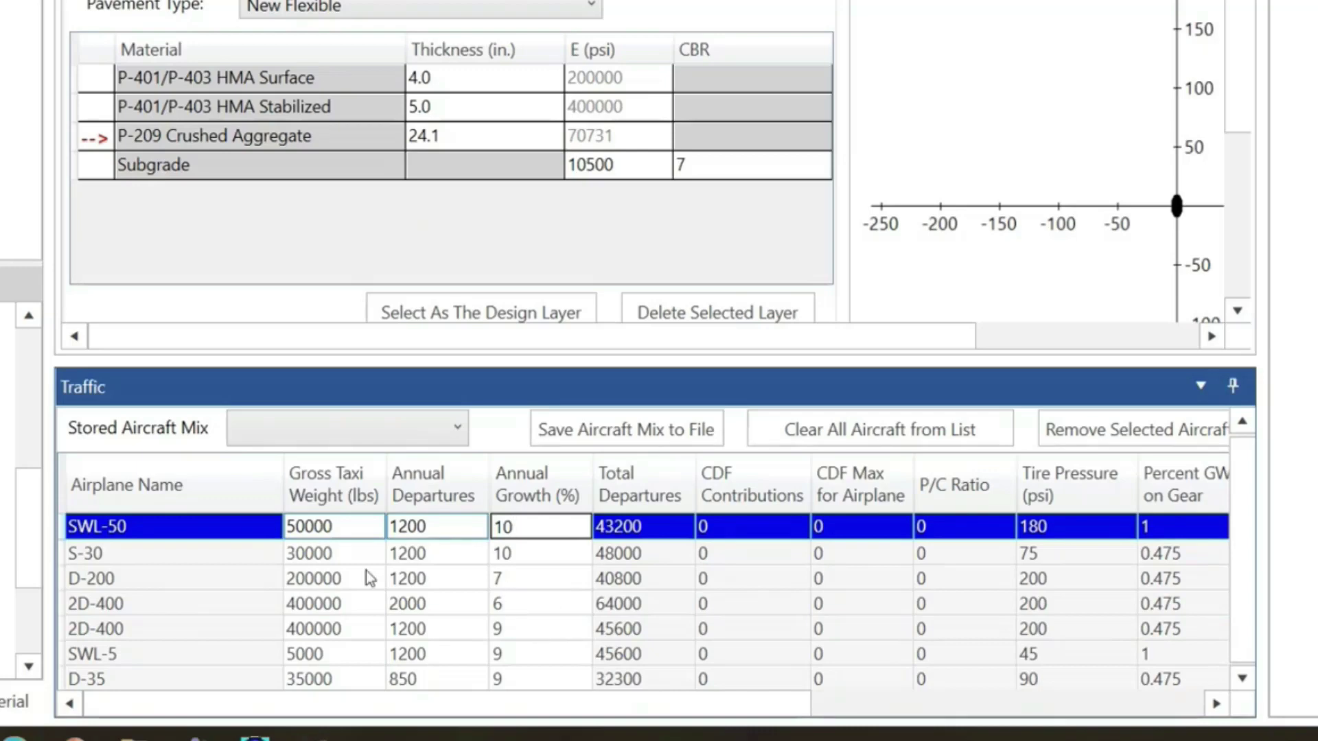
{"action": "left_click", "coordinate": [425, 554]}
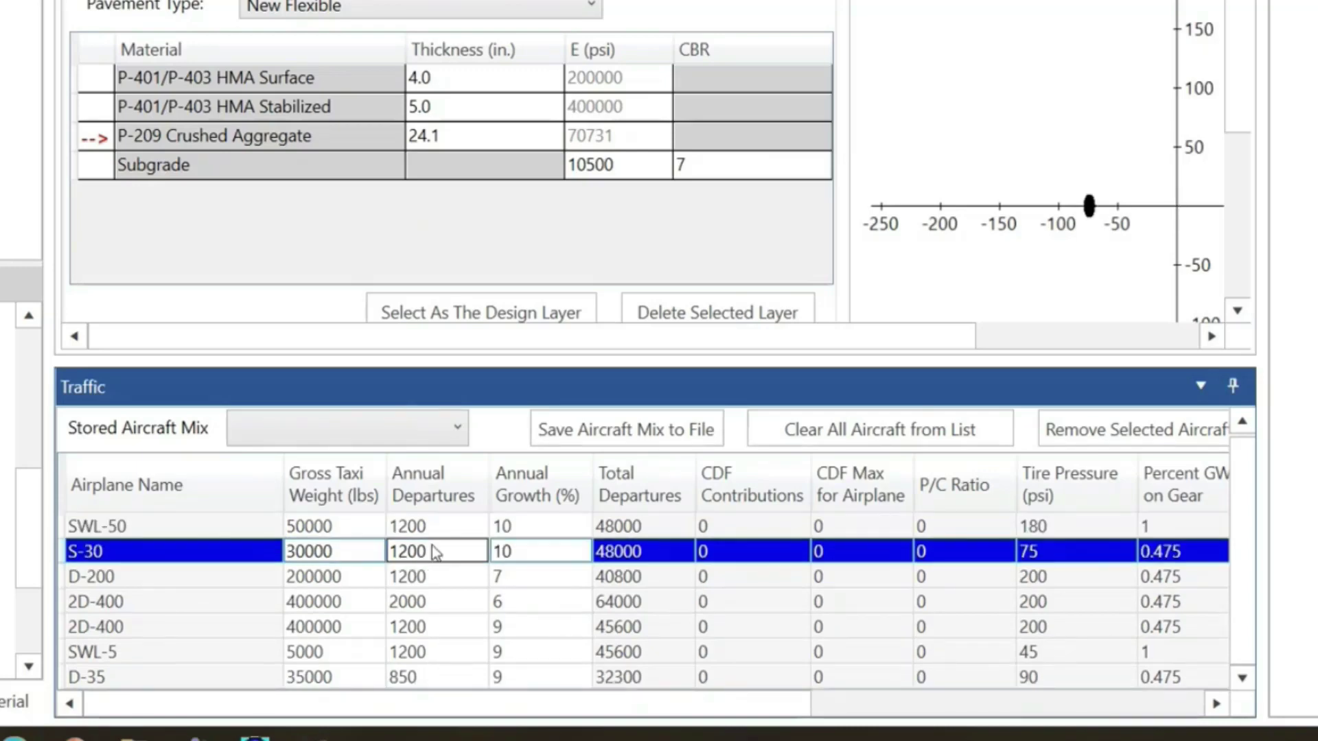
{"action": "type", "text": "2000"}
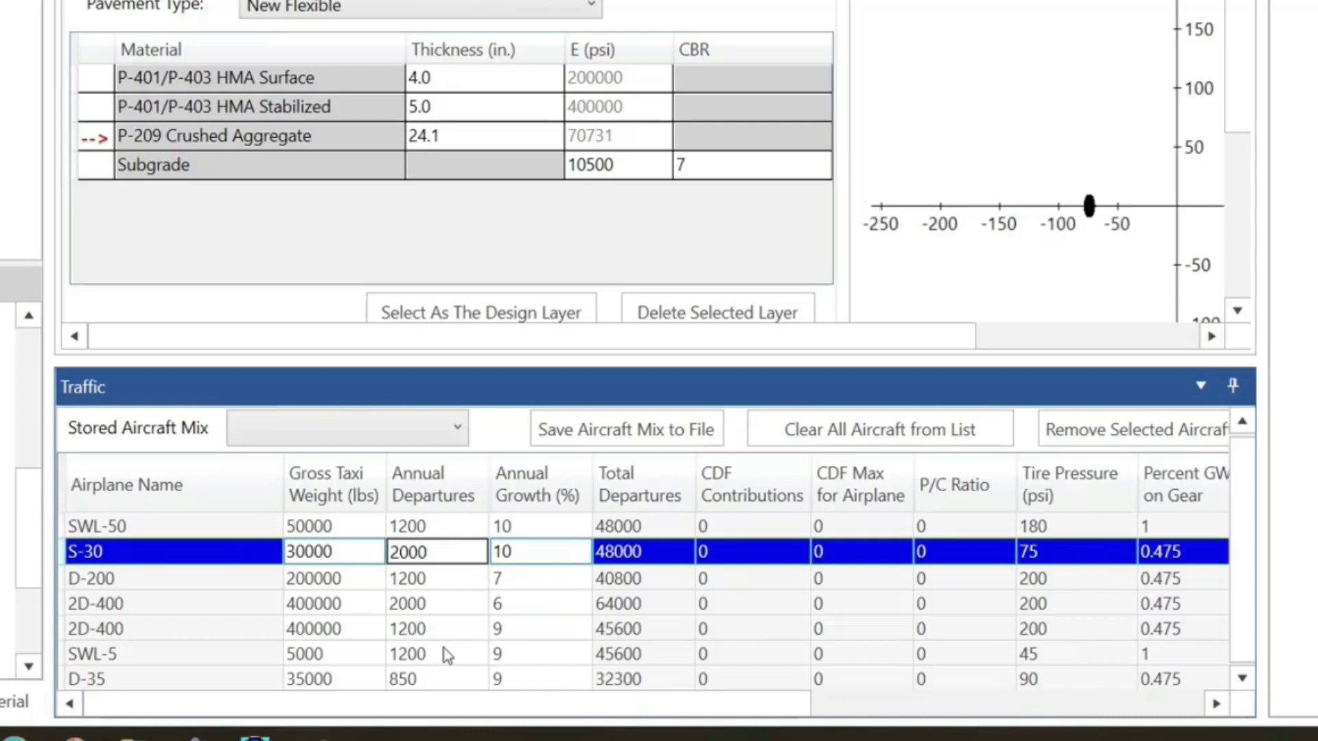
{"action": "left_click", "coordinate": [435, 654]}
{"action": "key", "text": "BackSpace"}
{"action": "key", "text": "BackSpace"}
{"action": "key", "text": "BackSpace"}
{"action": "key", "text": "BackSpace"}
{"action": "type", "text": "2000"}
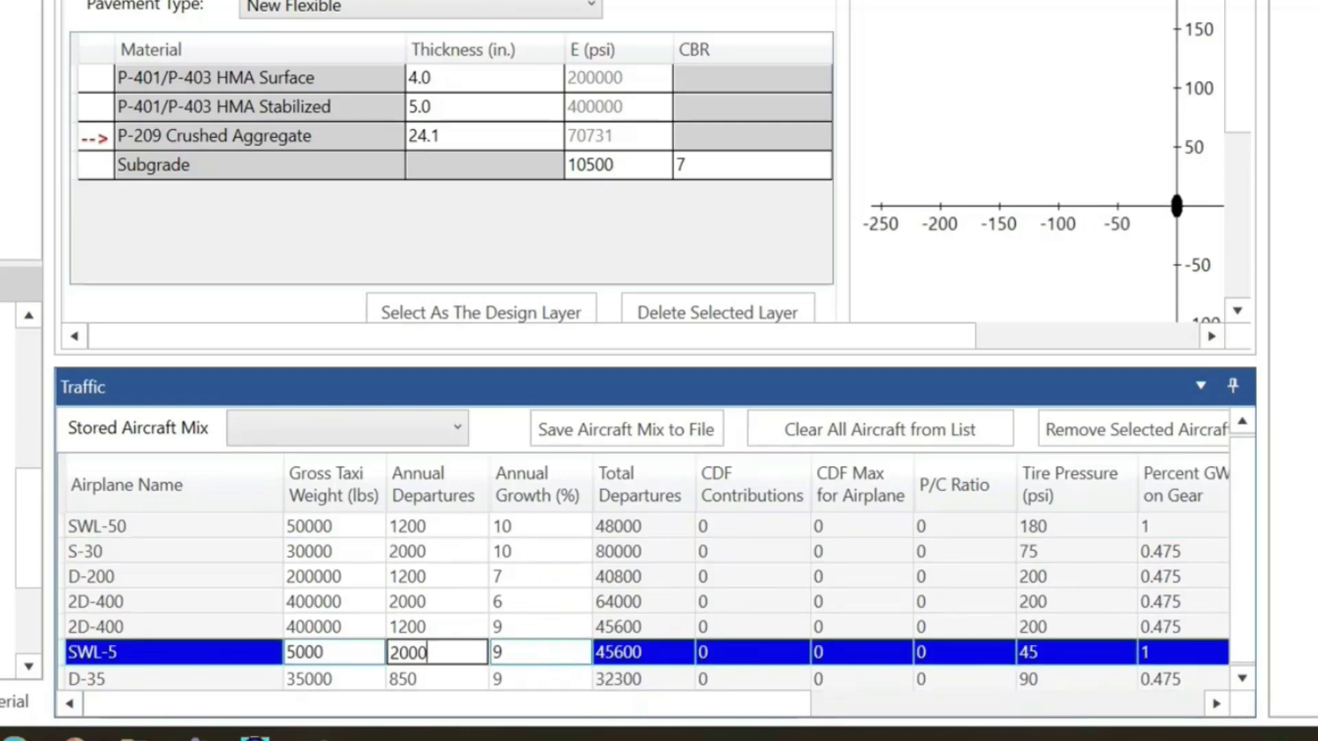
{"action": "left_click", "coordinate": [427, 679]}
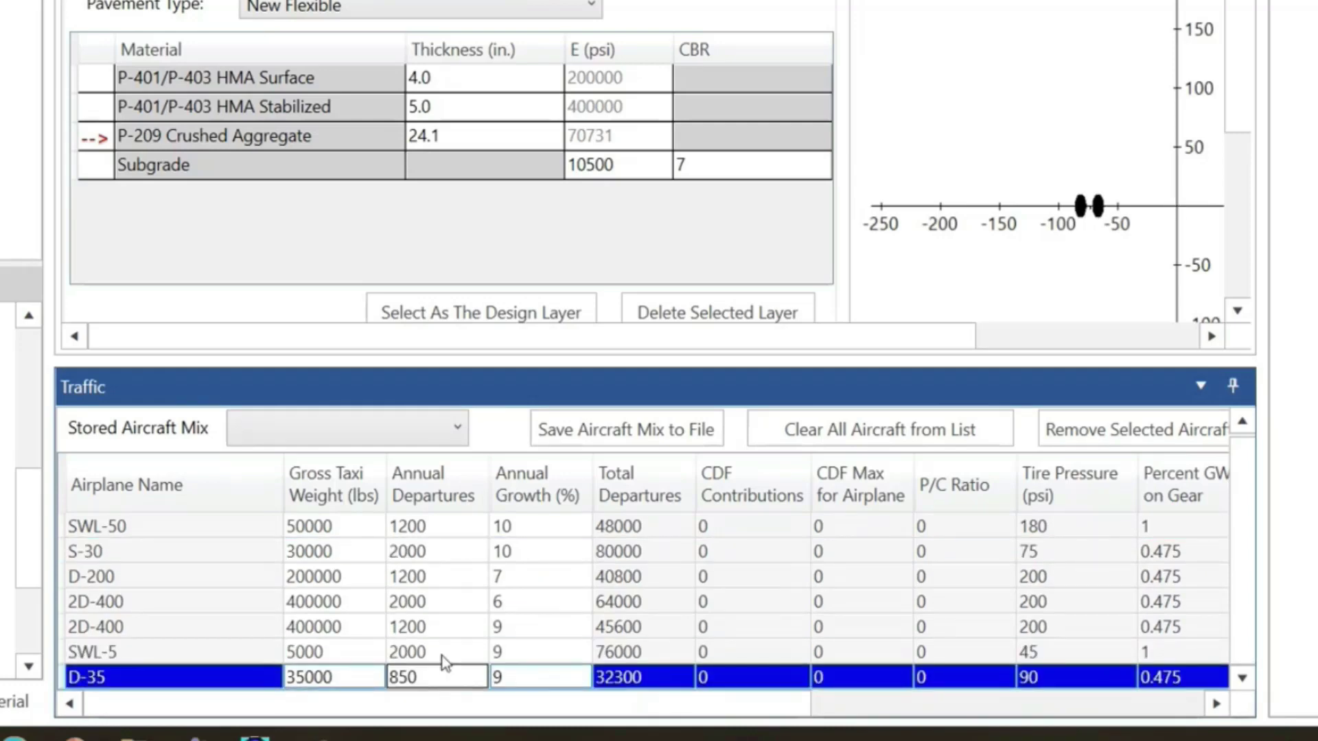
{"action": "key", "text": "BackSpace"}
{"action": "key", "text": "BackSpace"}
{"action": "key", "text": "BackSpace"}
{"action": "type", "text": "20000"}
{"action": "key", "text": "BackSpace"}
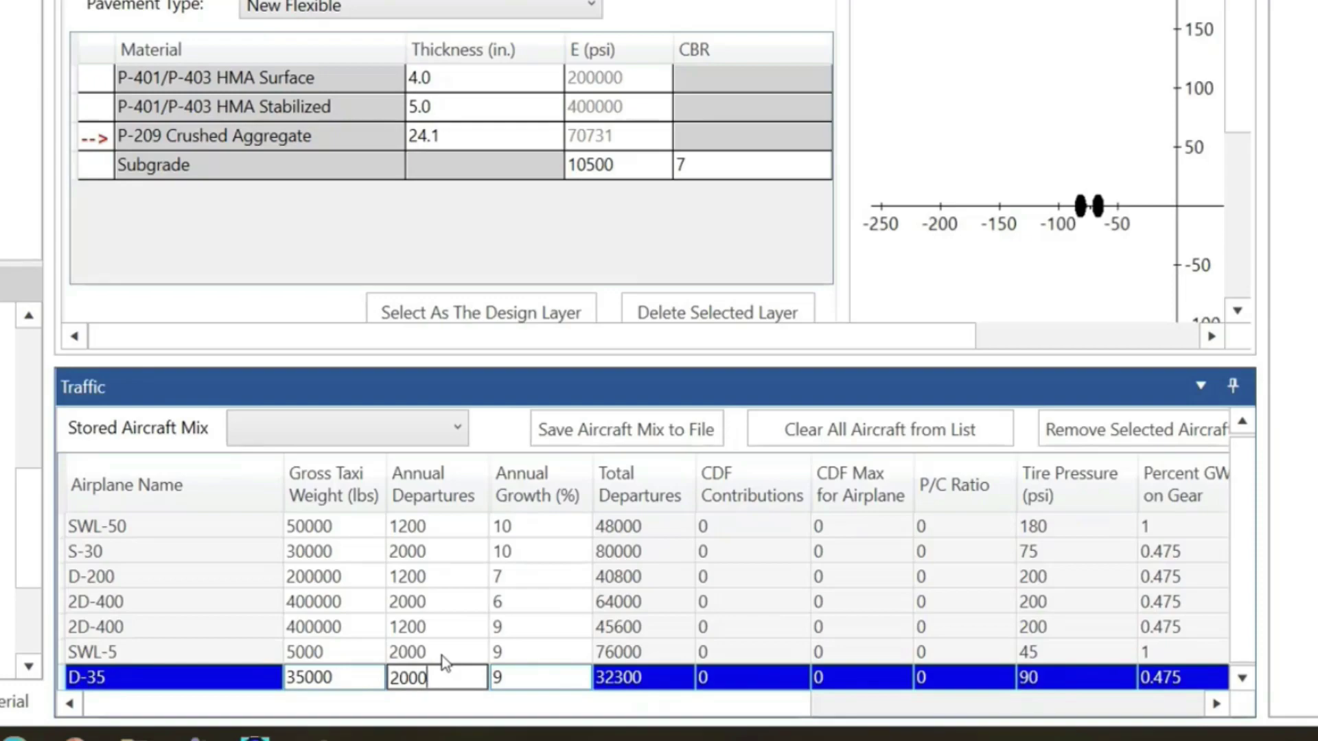
{"action": "left_click", "coordinate": [495, 61]}
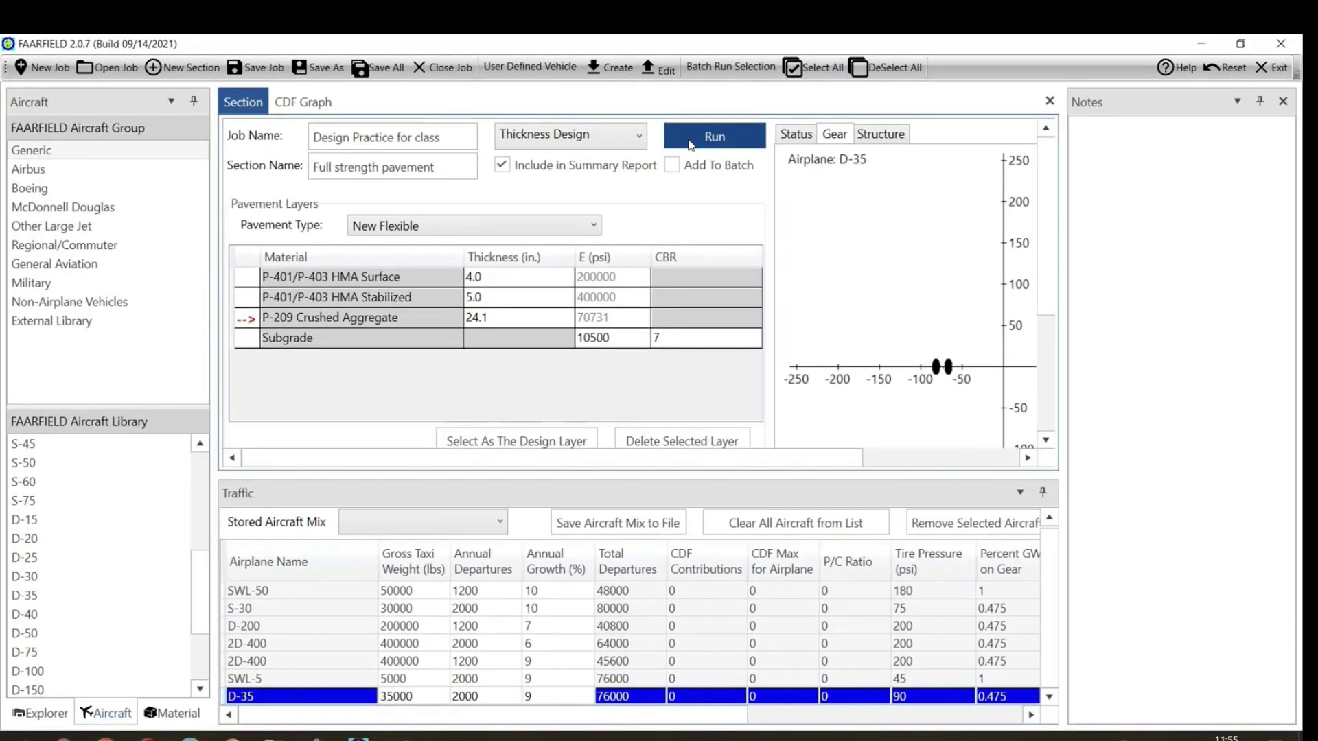
Rerun the design so P-209 becomes 24.7 in, with 2D-400 CDF contributions of 0.58 and 0.42.
{"action": "left_click", "coordinate": [690, 141]}
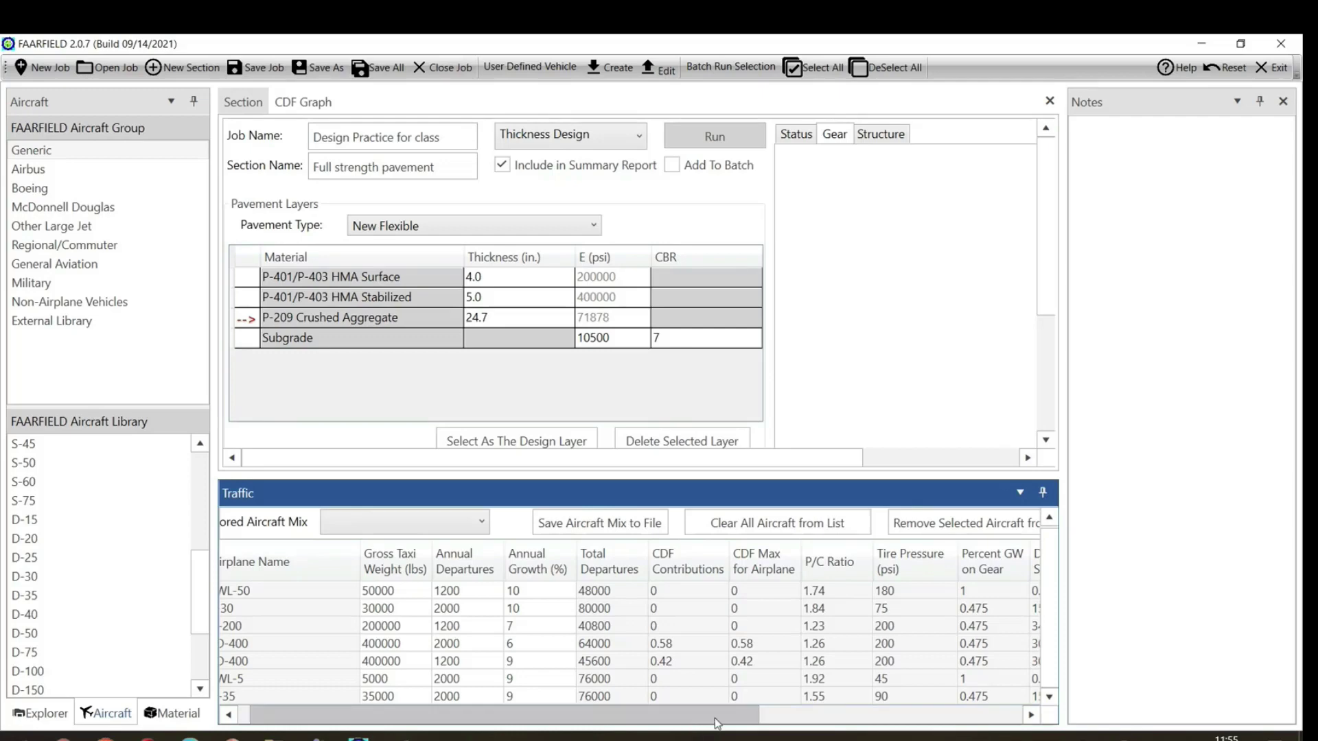
{"action": "left_click_drag", "start_coordinate": [750, 725], "coordinate": [720, 725]}
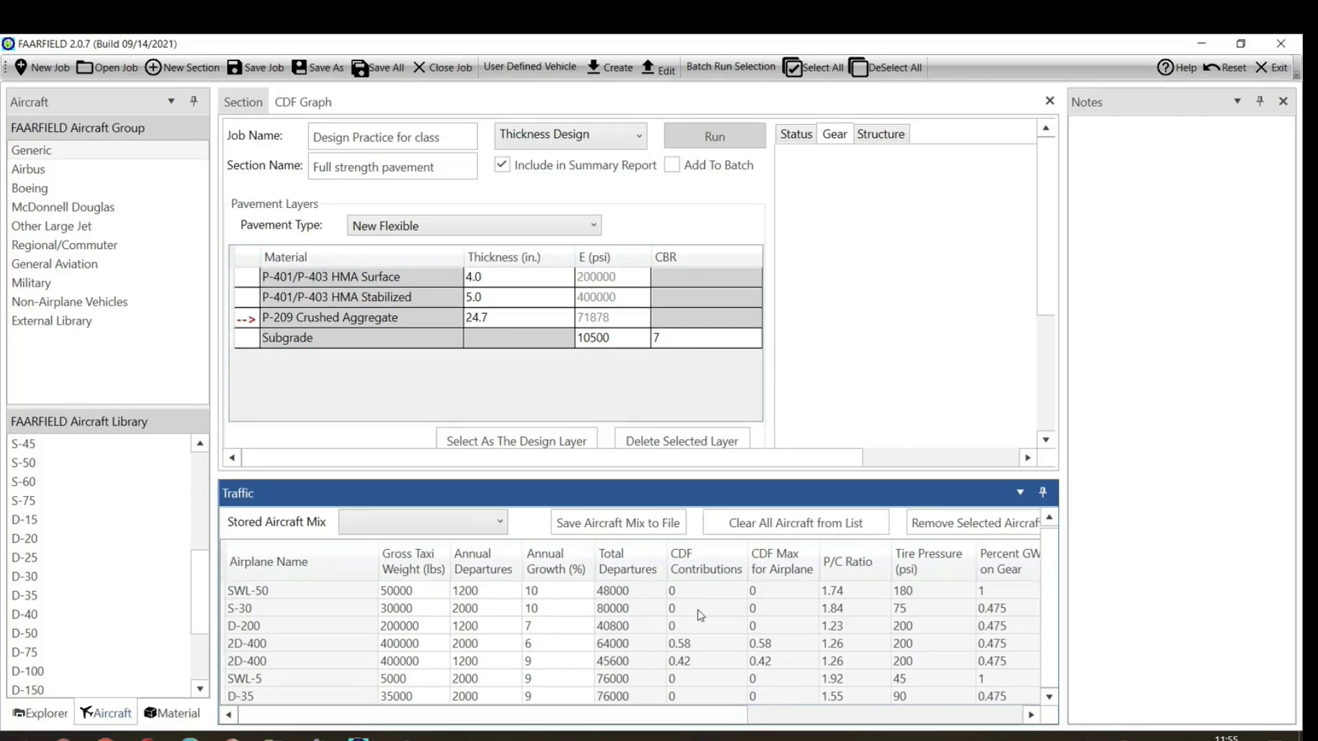
{"action": "left_click", "coordinate": [232, 735]}
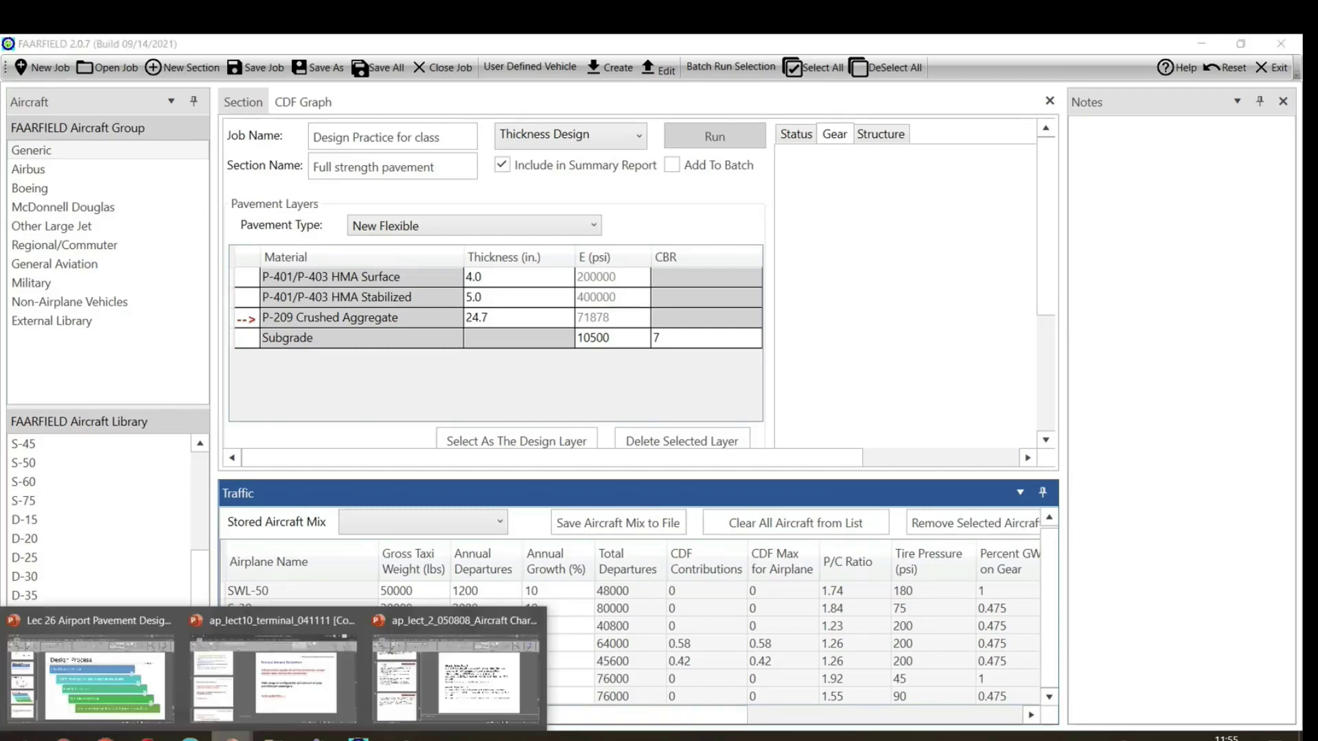
Show the Lec 26 slides and go back to slide 13, Process of Calculation.
{"action": "left_click", "coordinate": [91, 676]}
{"action": "scroll", "coordinate": [1006, 395], "scroll_direction": "up", "scroll_amount": 2}
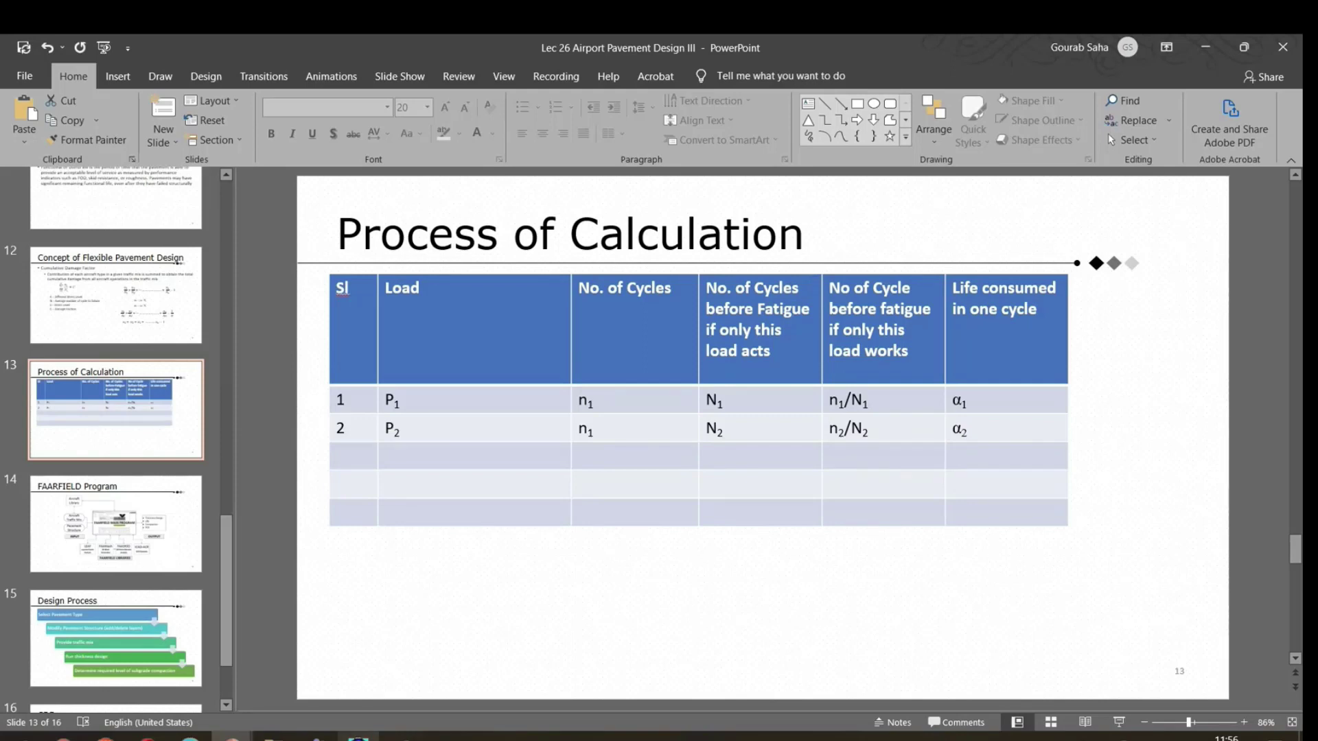
Bring back the FAARFIELD Full strength design with 24.7-in P-209 over CBR 7 subgrade.
{"action": "left_click", "coordinate": [359, 737]}
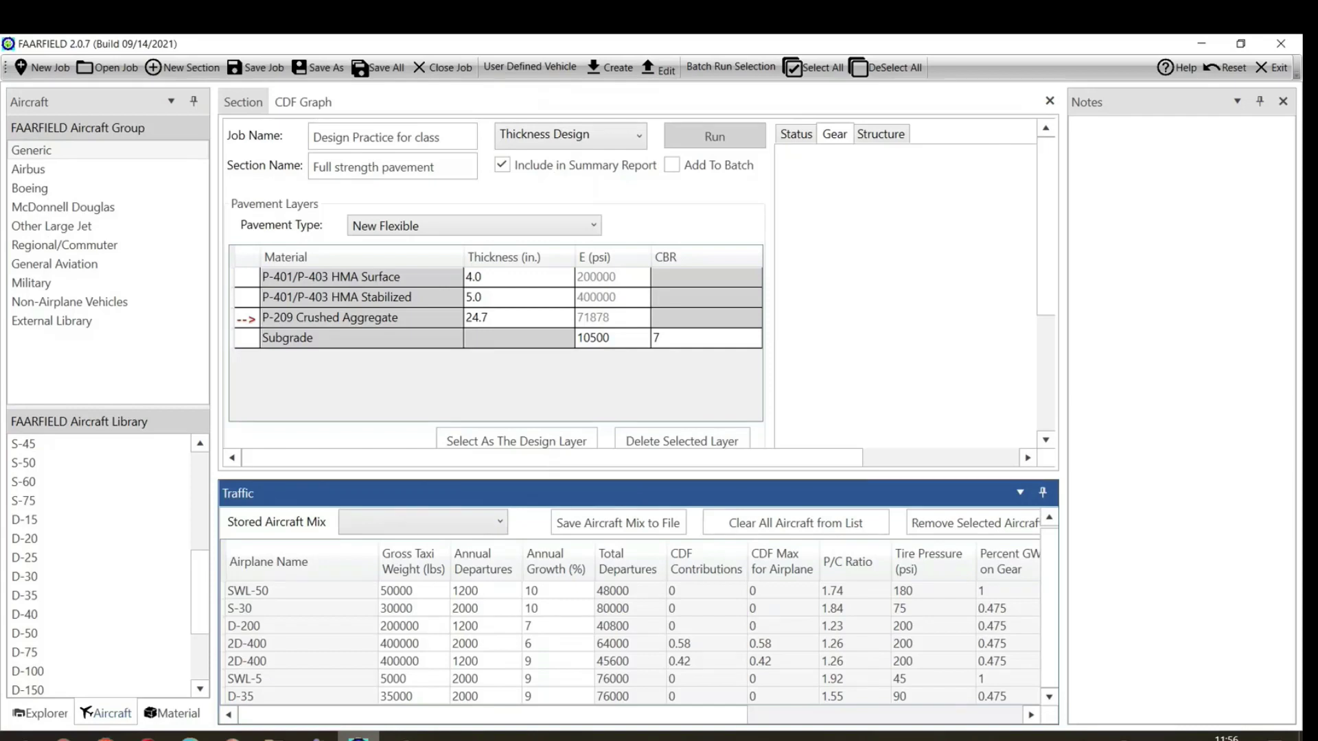